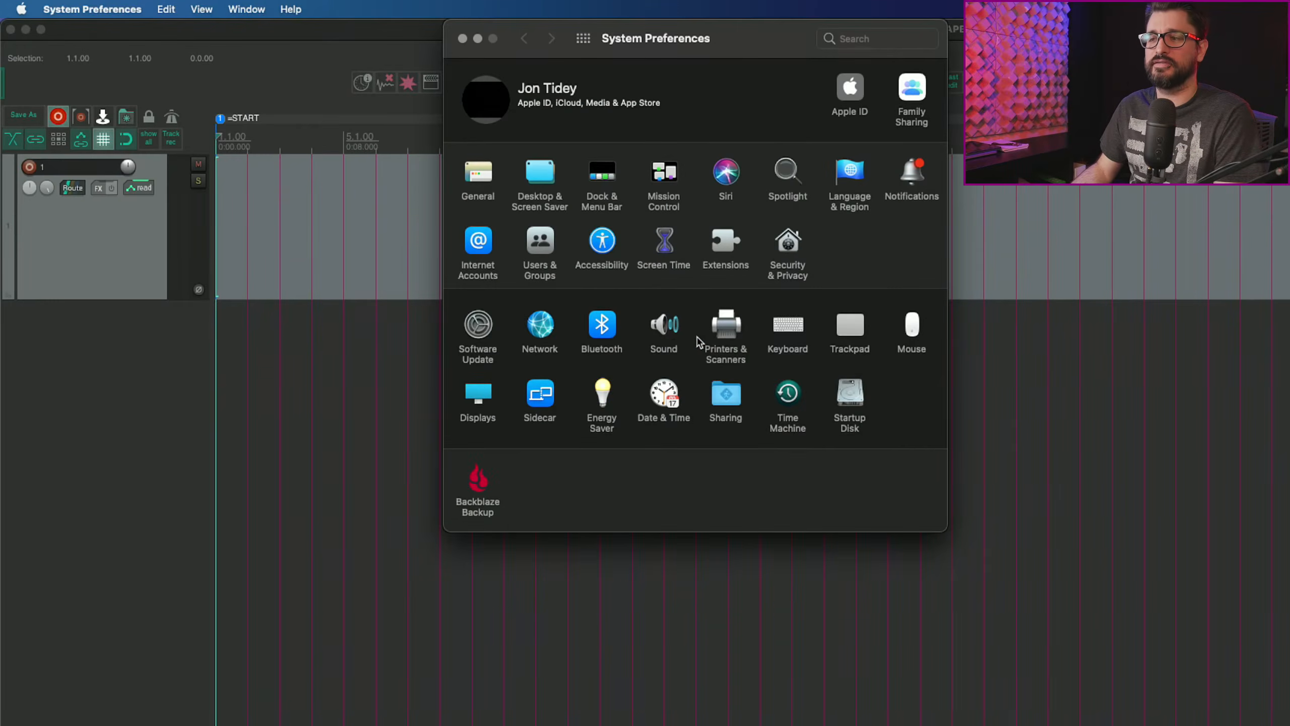
# Set the Mac's sound output device to GroundControl 2ch in the Sound preferences
pyautogui.click(691, 340)
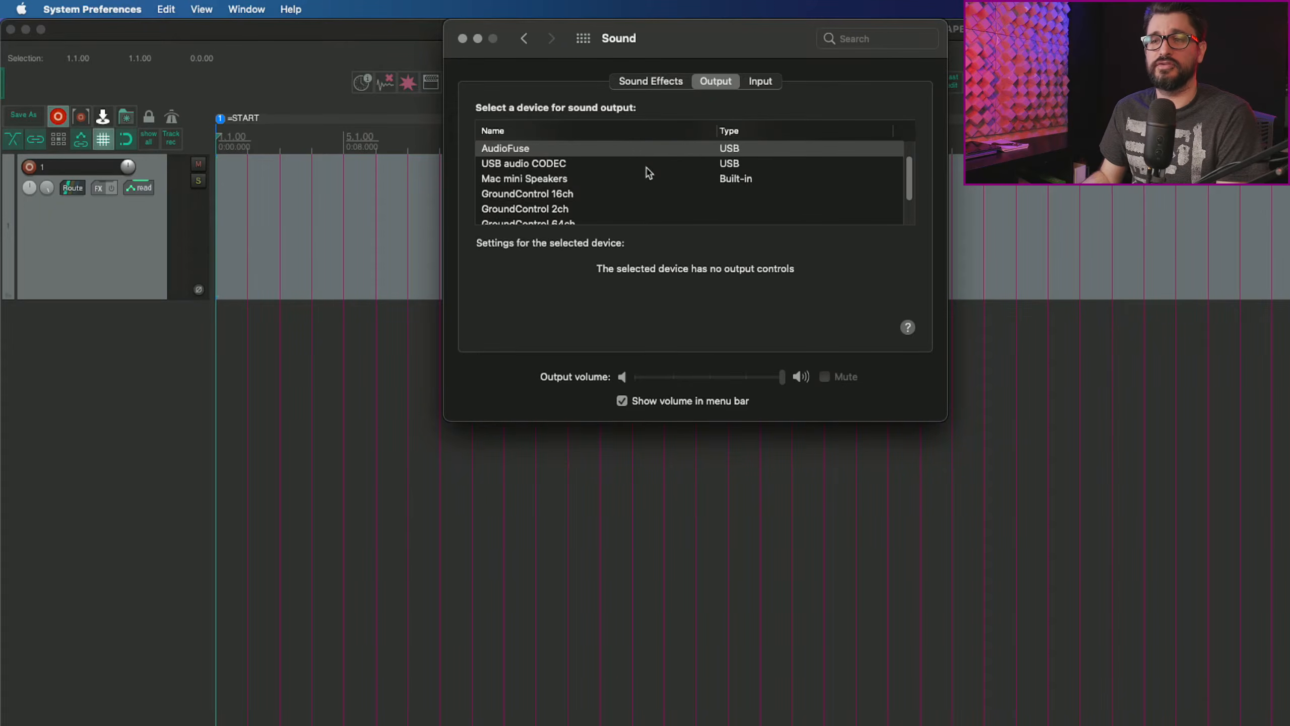
pyautogui.click(535, 211)
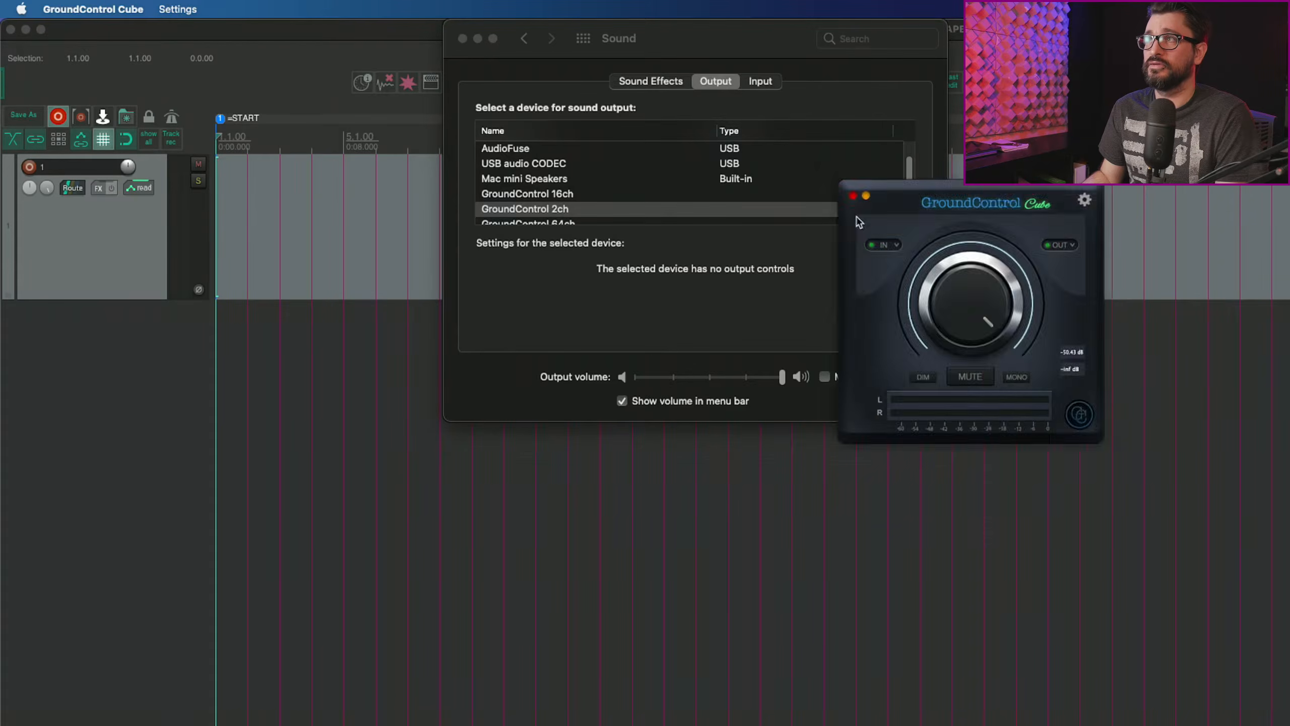
# Check GroundControl Cube's input device and route its output to Cam Link 4K, Output 1 + 2
pyautogui.moveTo(934, 250); pyautogui.dragTo(359, 324)
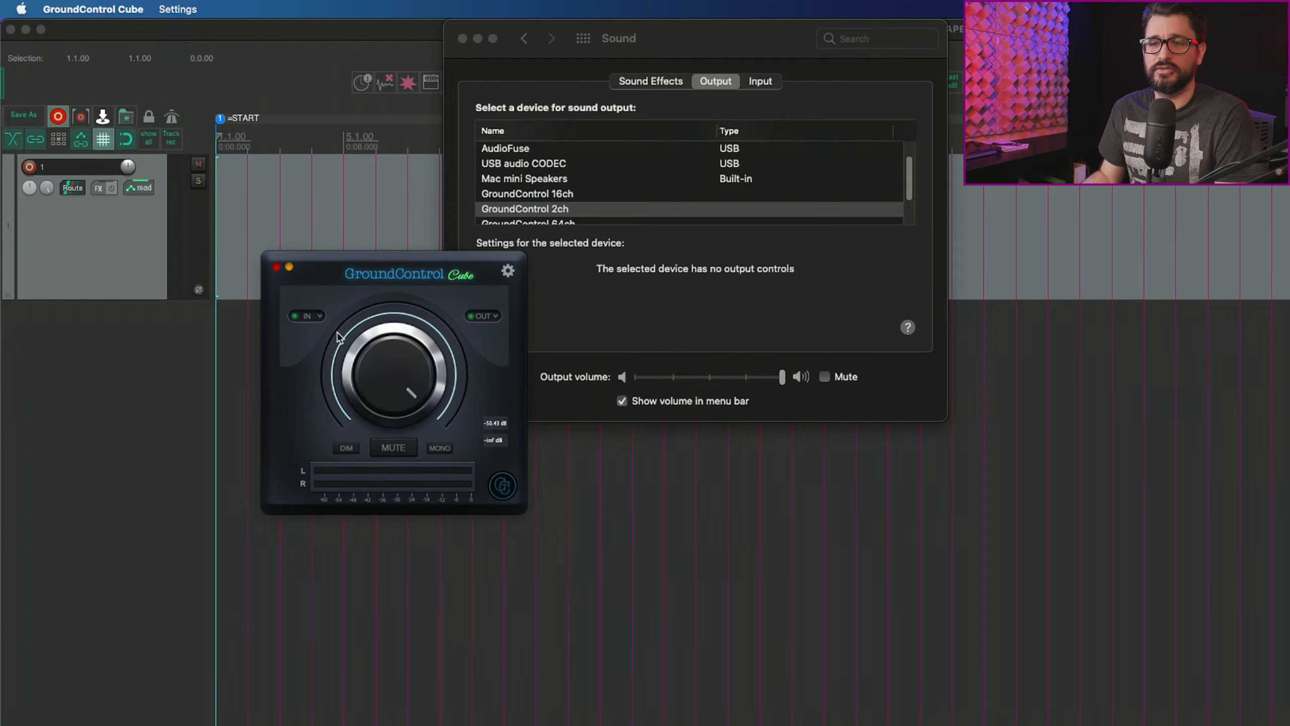
pyautogui.click(323, 320)
pyautogui.moveTo(429, 349)
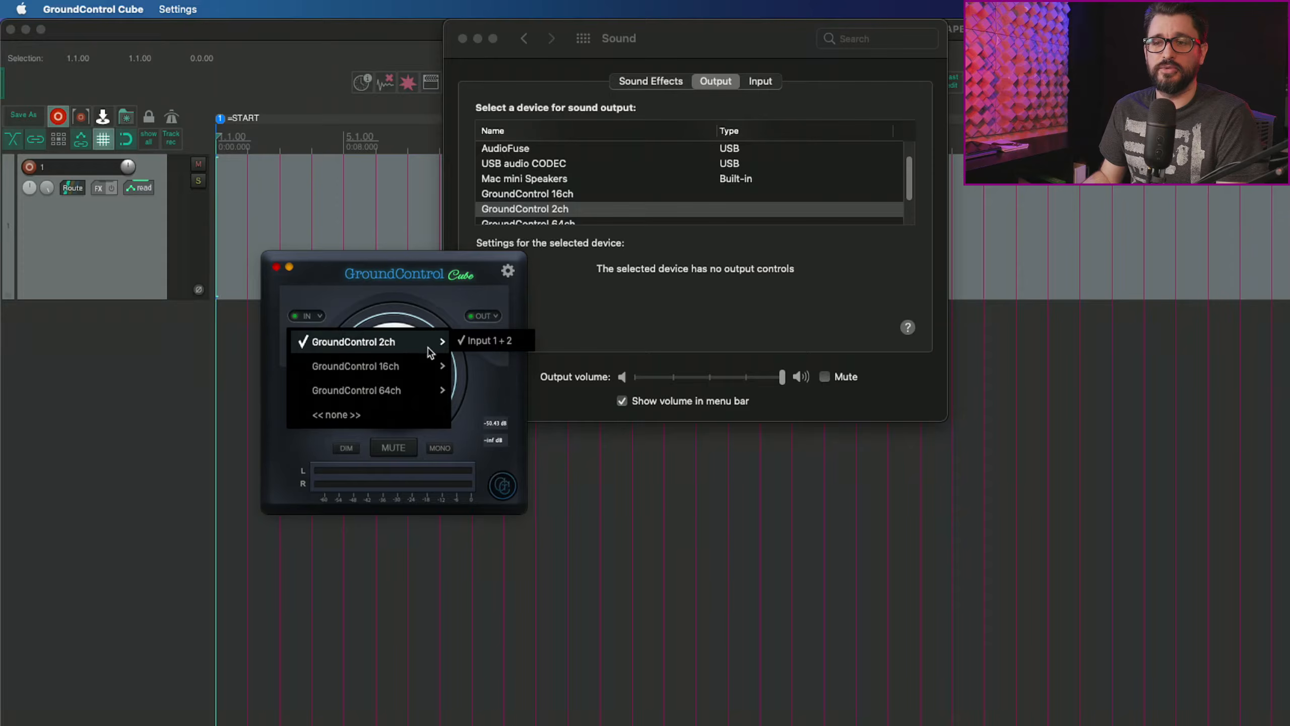
pyautogui.click(433, 310)
pyautogui.click(496, 317)
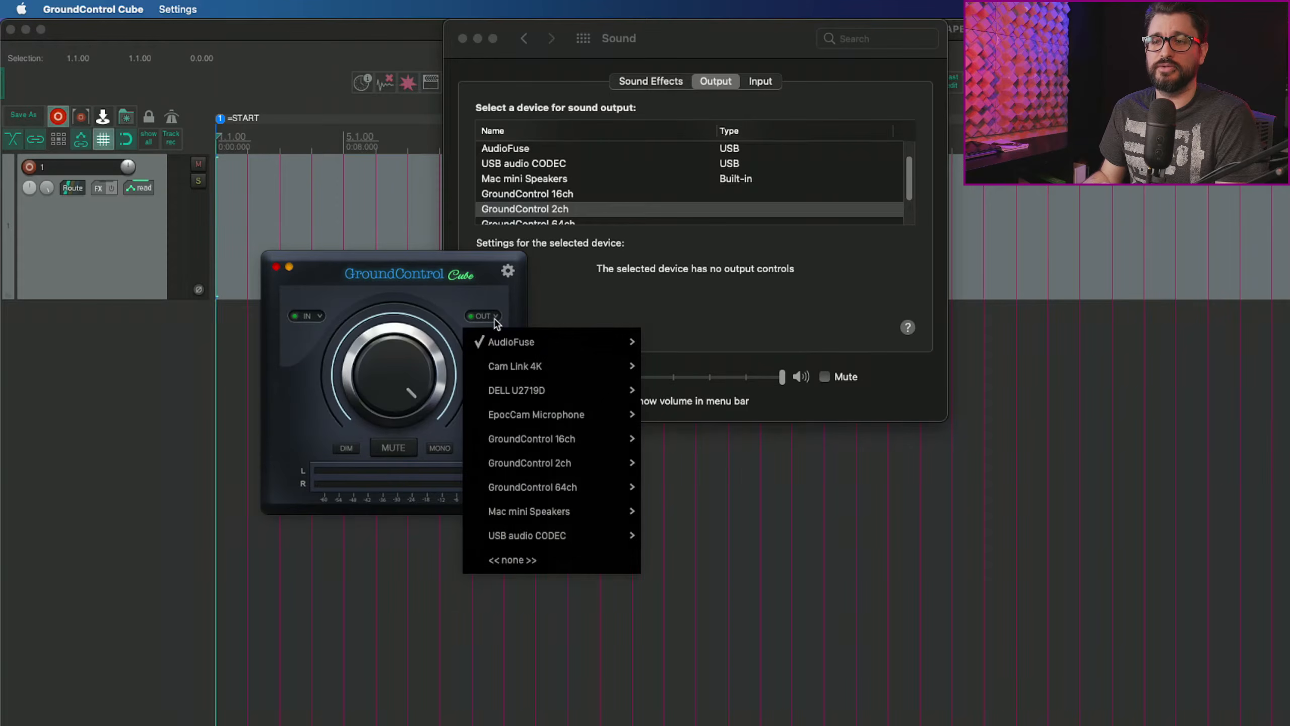
pyautogui.moveTo(547, 345)
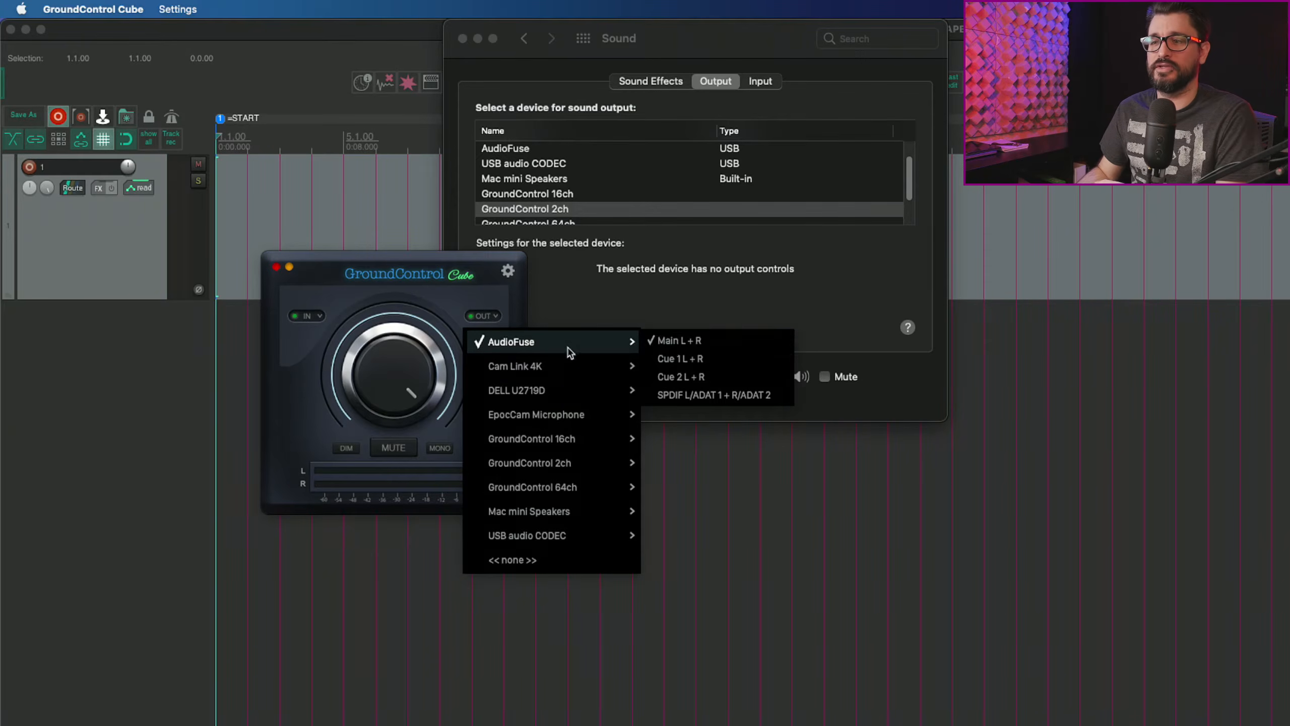
pyautogui.moveTo(554, 369)
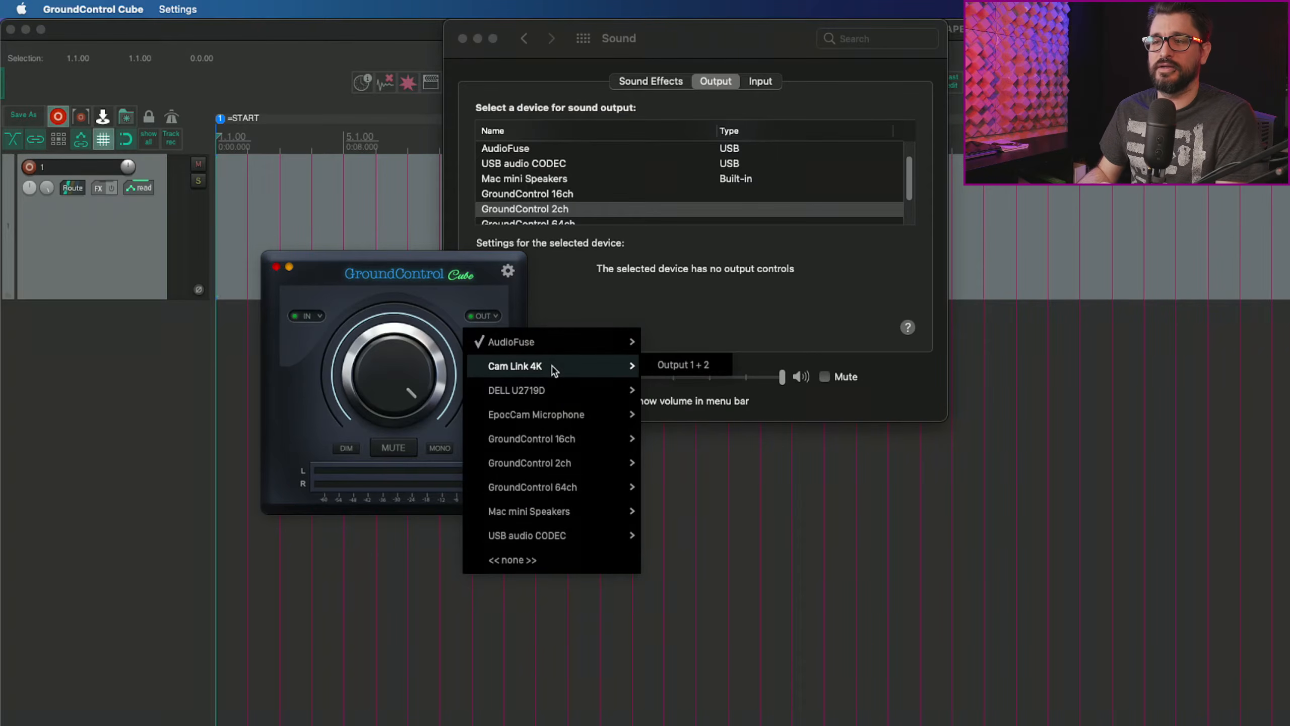
pyautogui.click(670, 371)
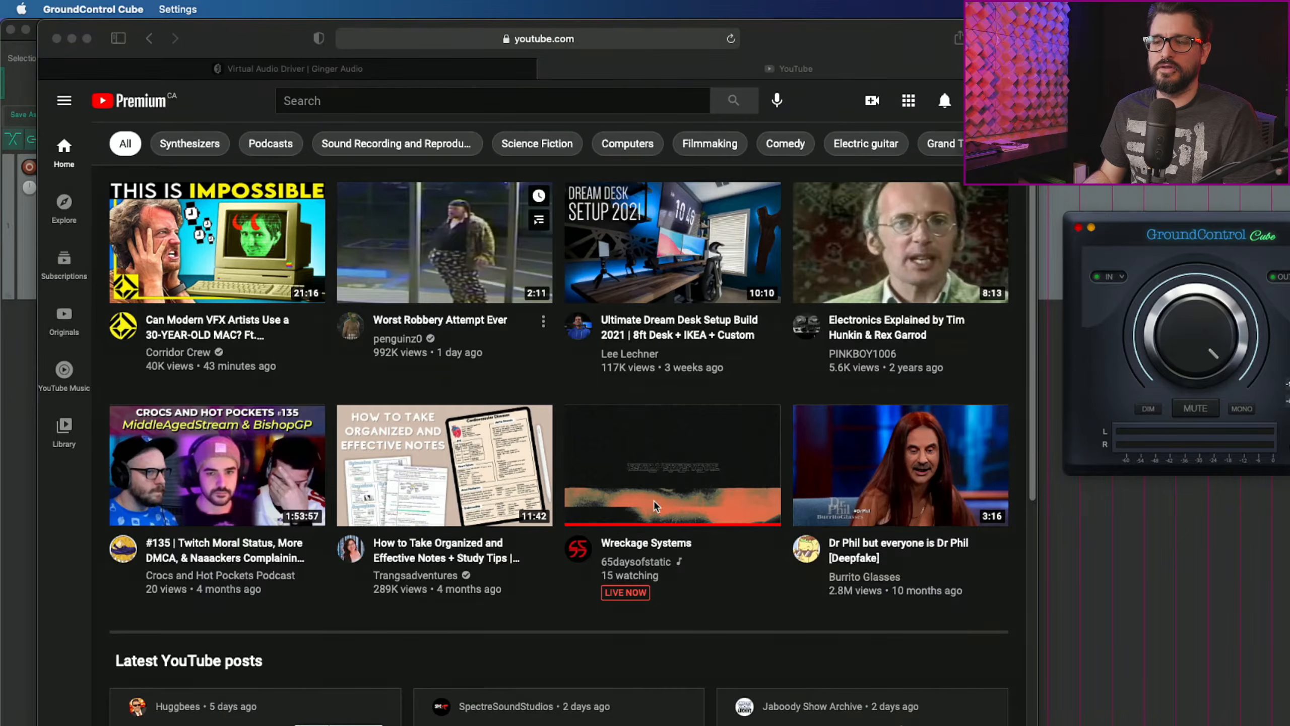
# Switch to Safari and play the Wreckage Systems live stream from the YouTube home page
pyautogui.click(660, 508)
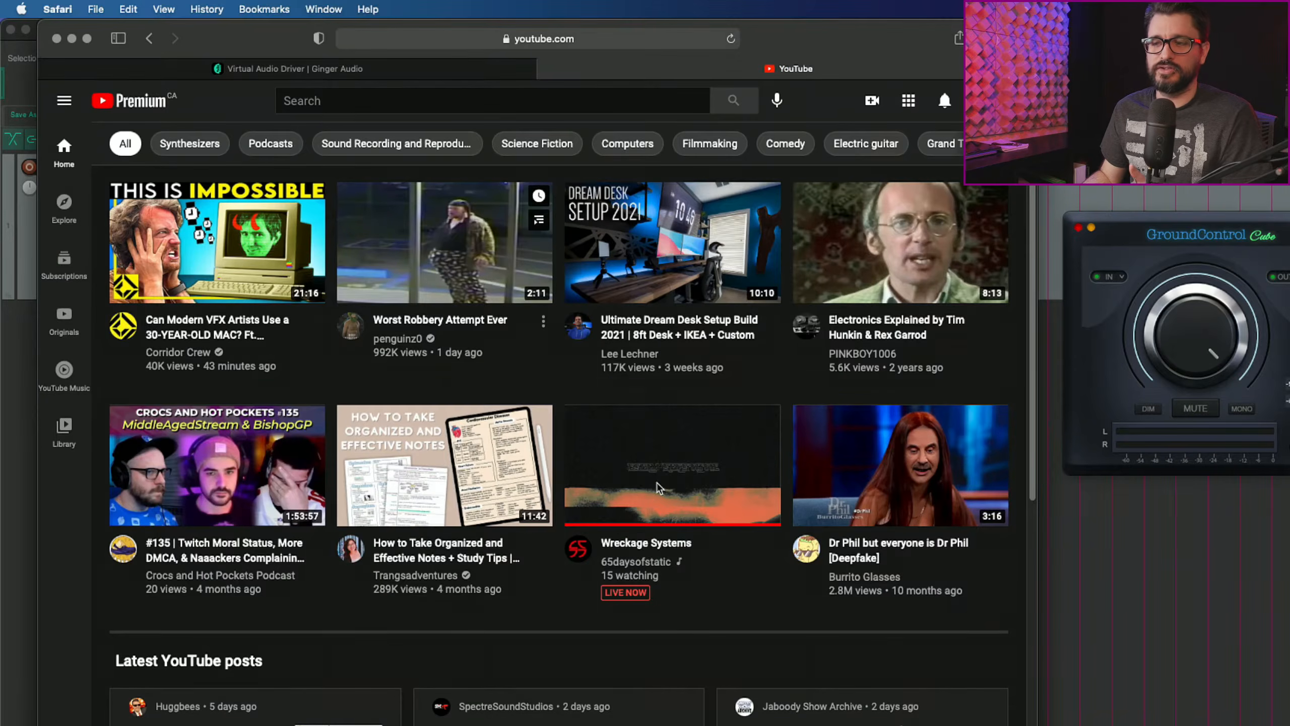
pyautogui.click(660, 544)
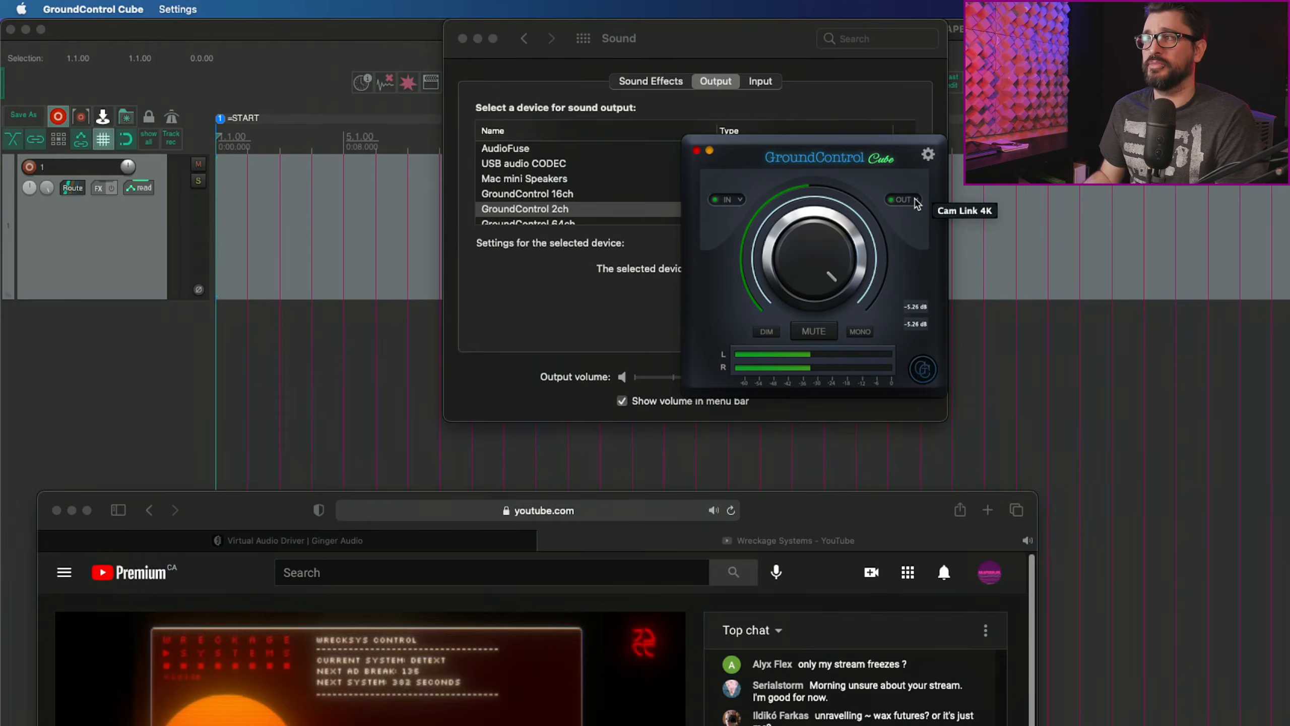
# Set GroundControl Cube's output device to none and move its window mostly off the REAPER arrangement
pyautogui.click(917, 203)
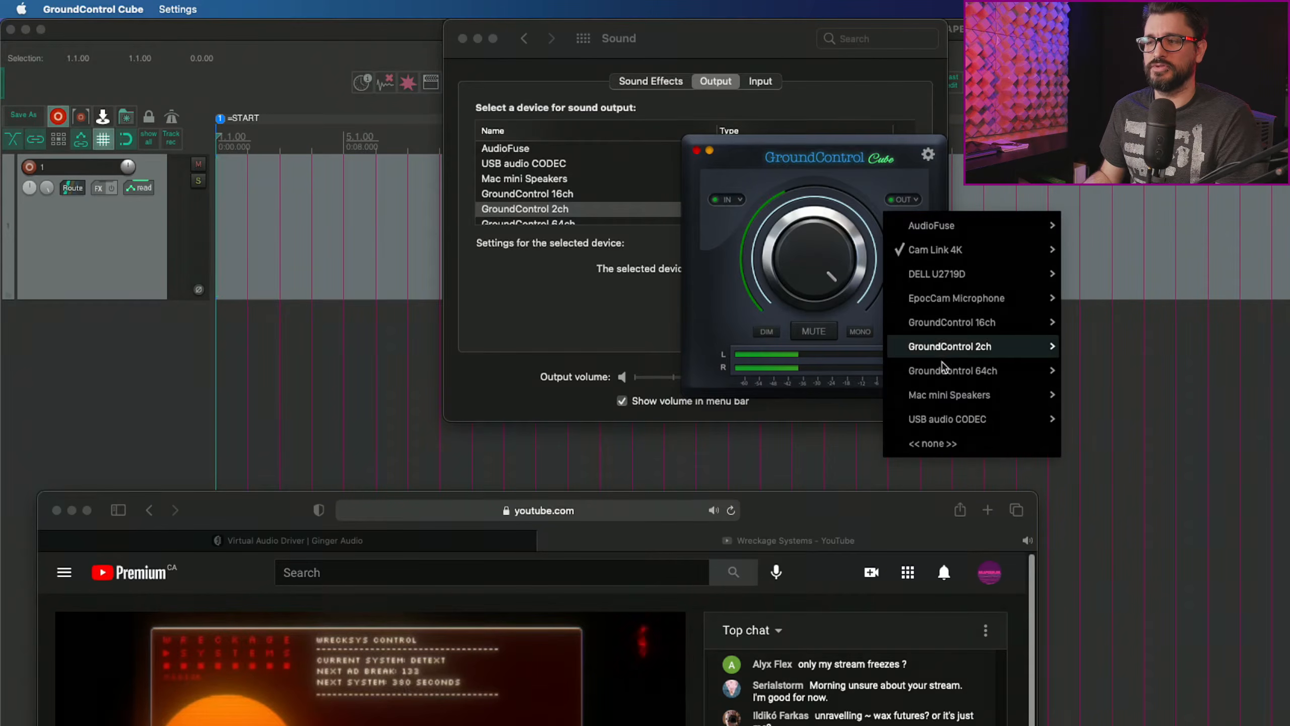
pyautogui.click(950, 448)
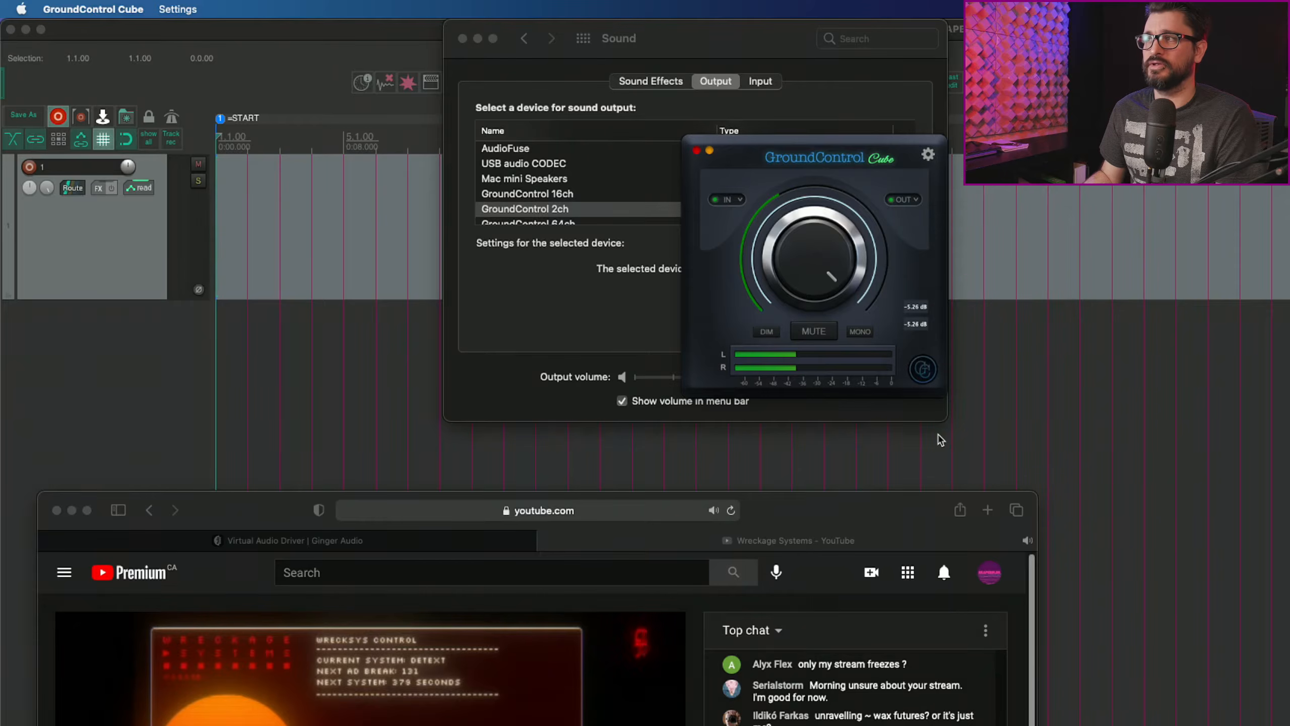
pyautogui.click(128, 236)
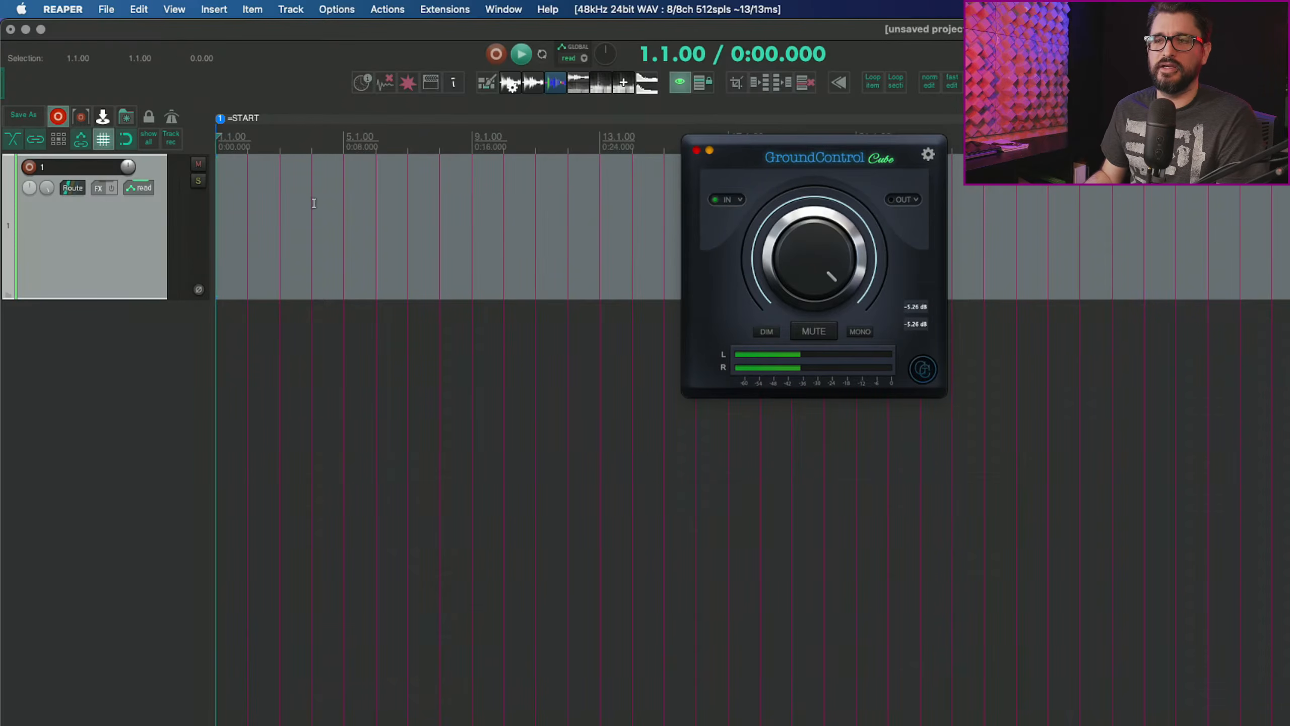
pyautogui.moveTo(789, 160); pyautogui.dragTo(1289, 227)
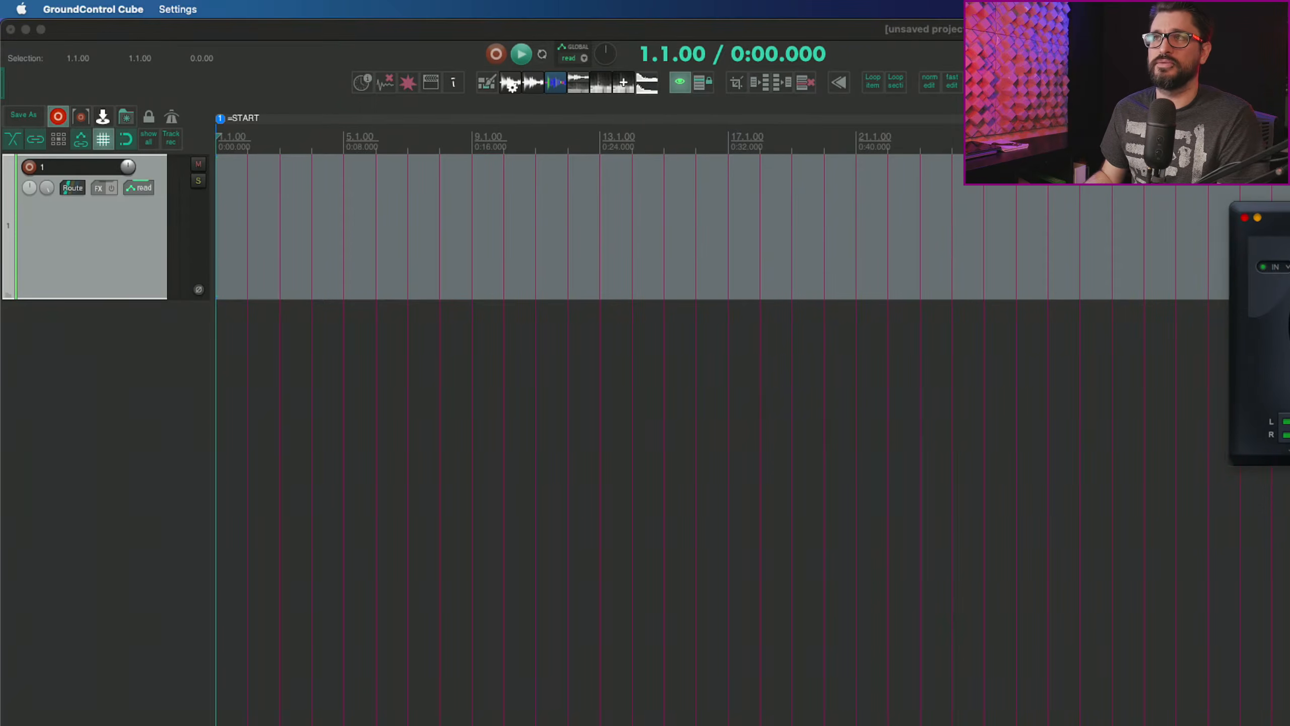
# Switch to REAPER and set its audio device to GroundControl 2ch
pyautogui.click(130, 228)
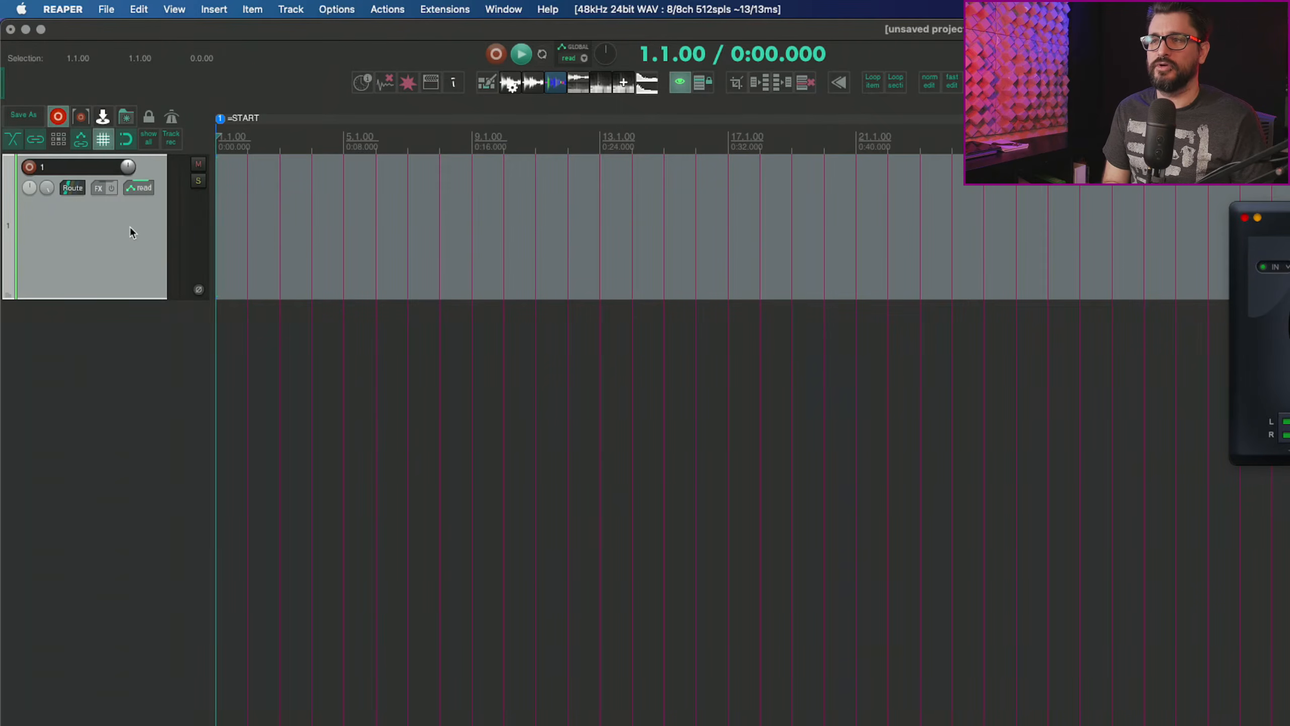
pyautogui.press('super+comma')
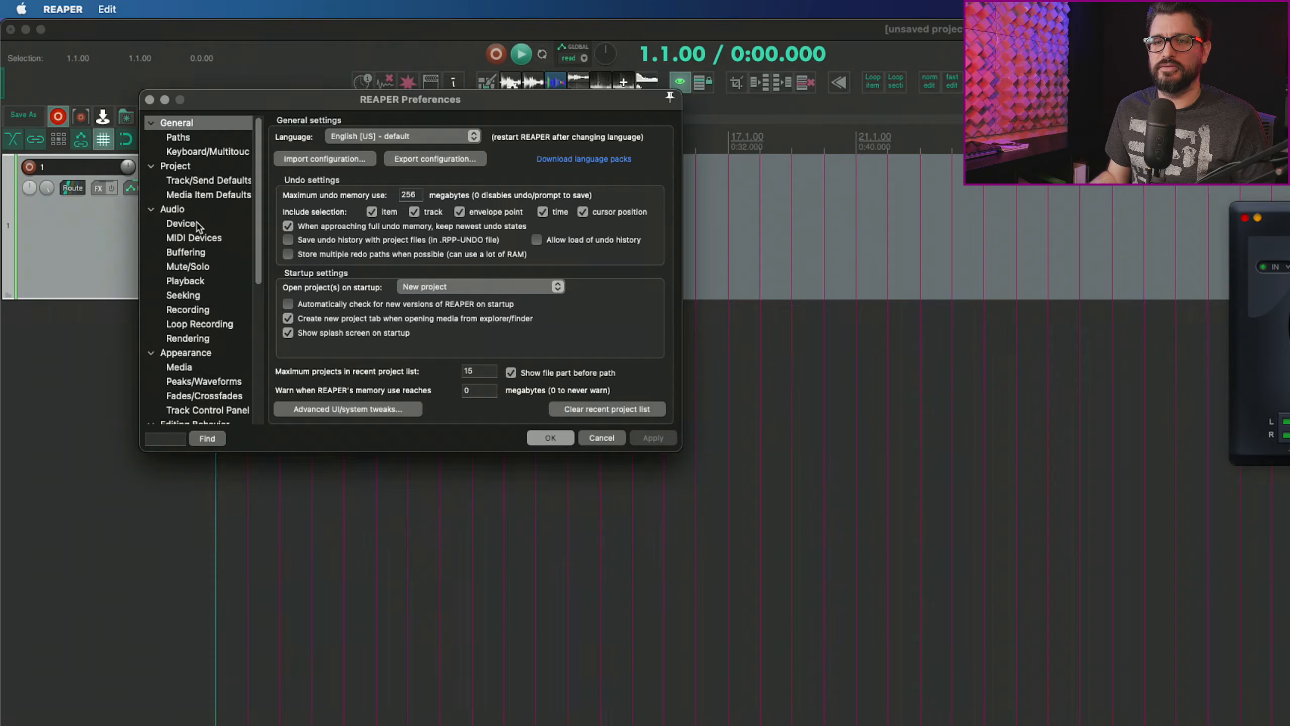
pyautogui.click(181, 225)
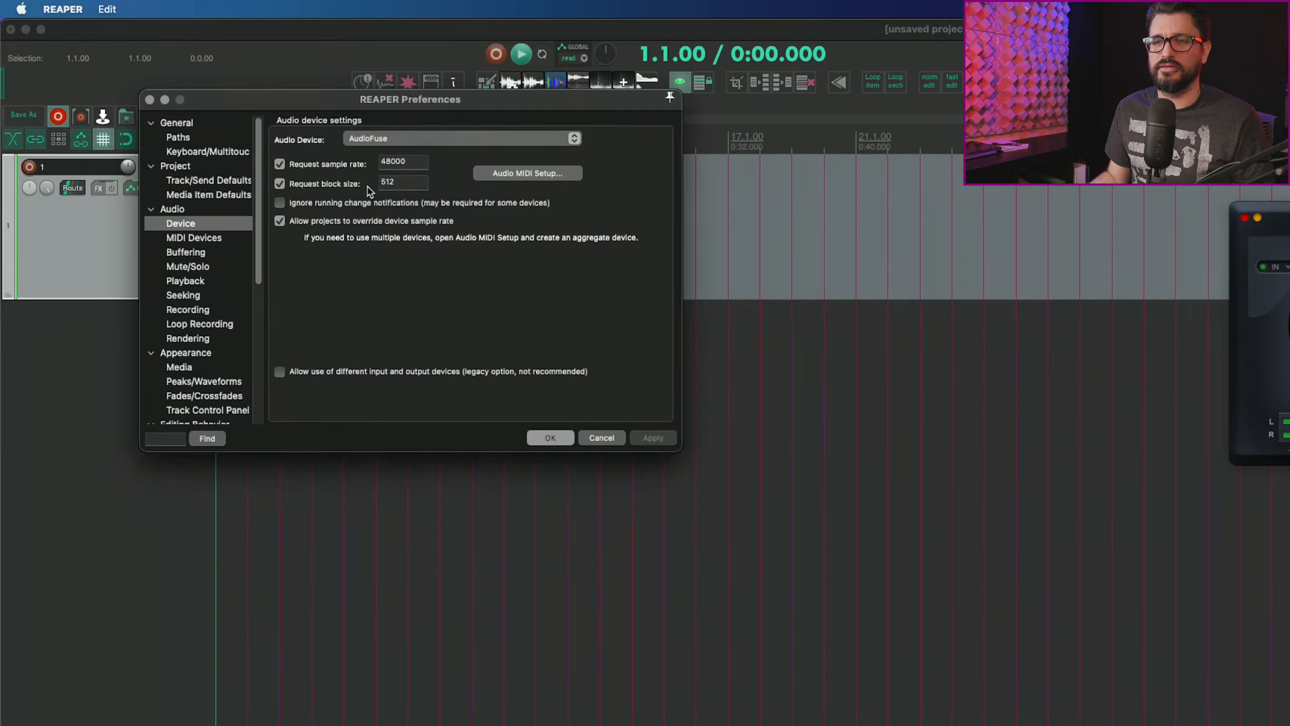
pyautogui.click(404, 141)
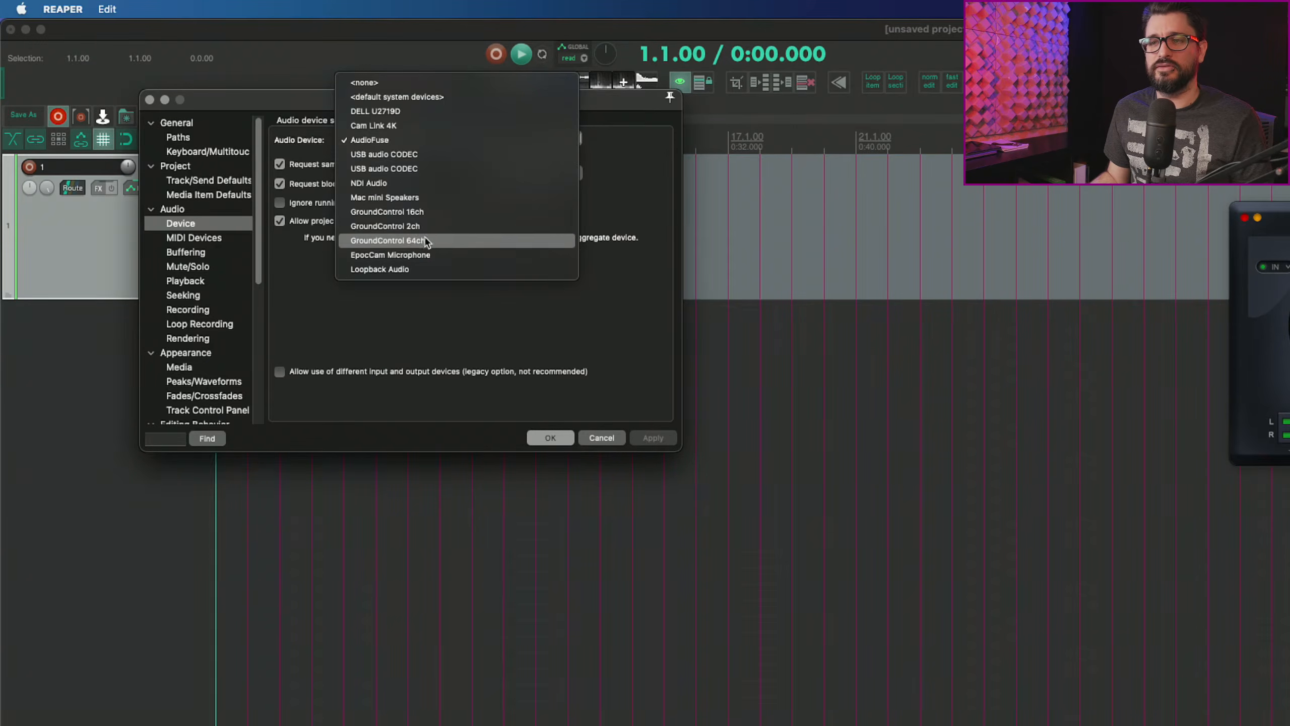
pyautogui.click(452, 227)
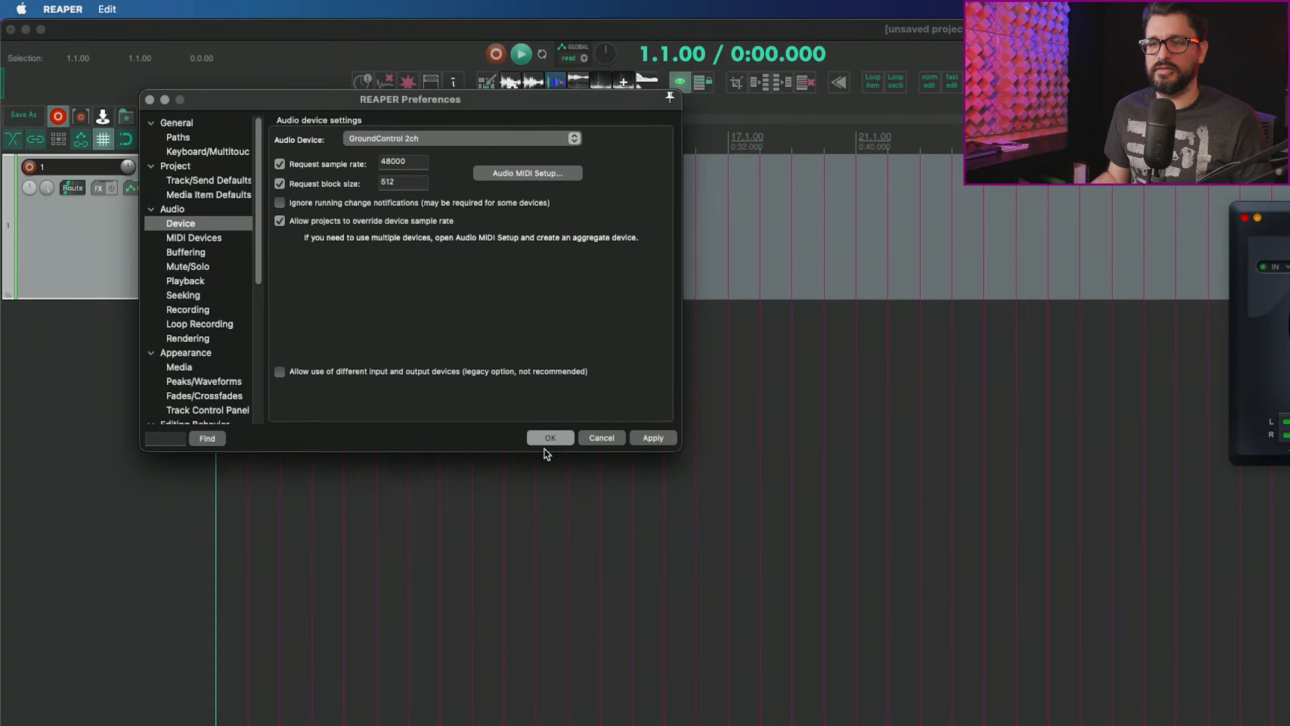
pyautogui.click(557, 437)
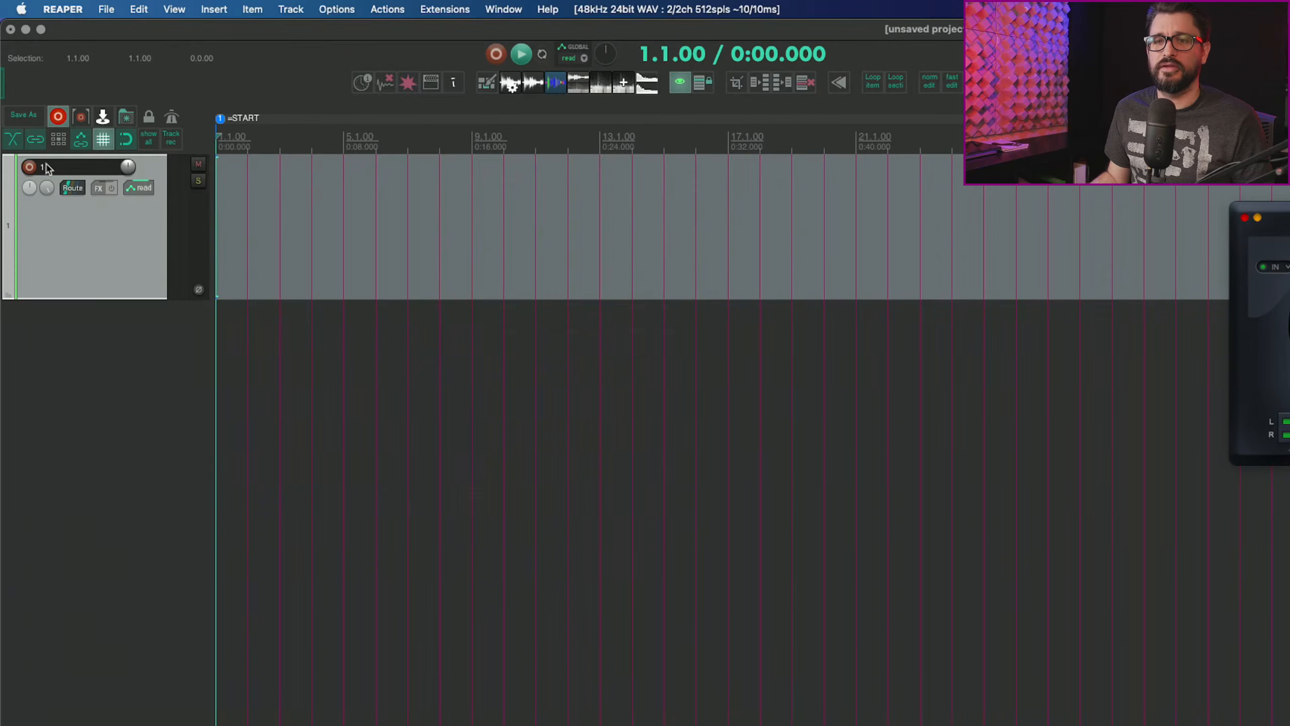
# Arm track 1 for recording and set its input to stereo Input 1 / Input 2
pyautogui.click(29, 166)
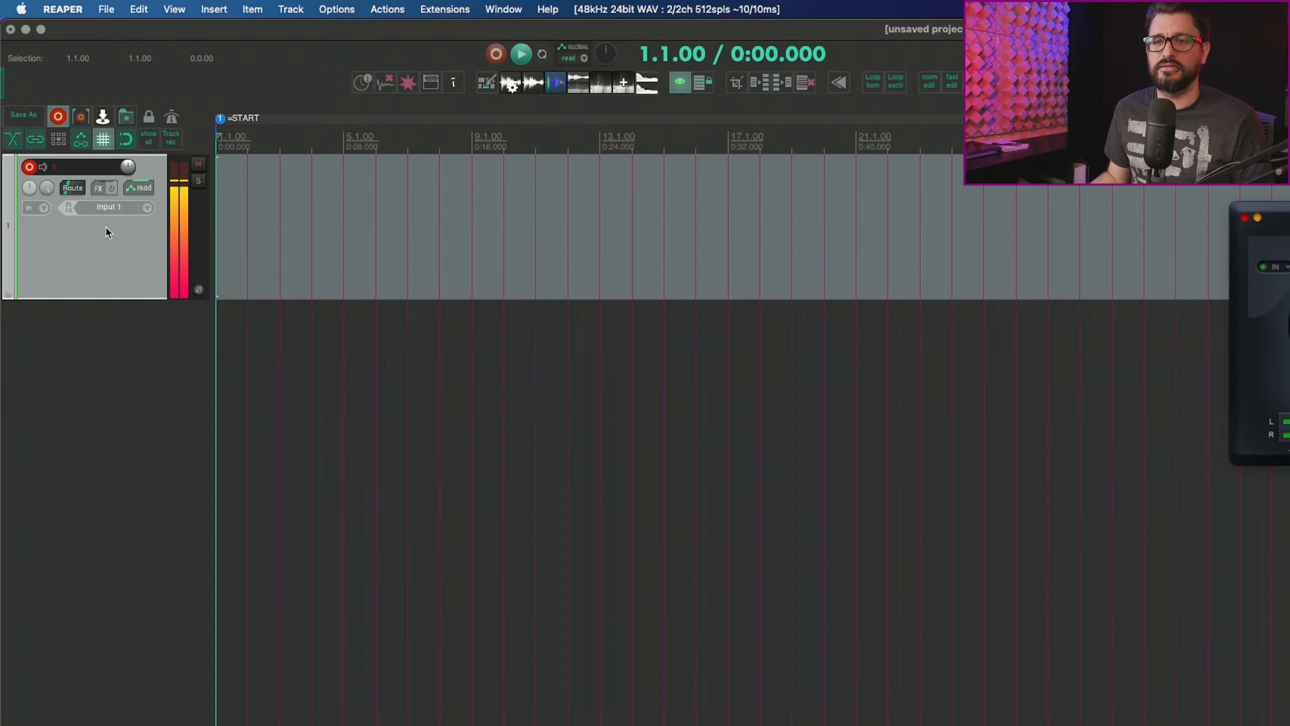
pyautogui.click(140, 208)
pyautogui.moveTo(190, 234)
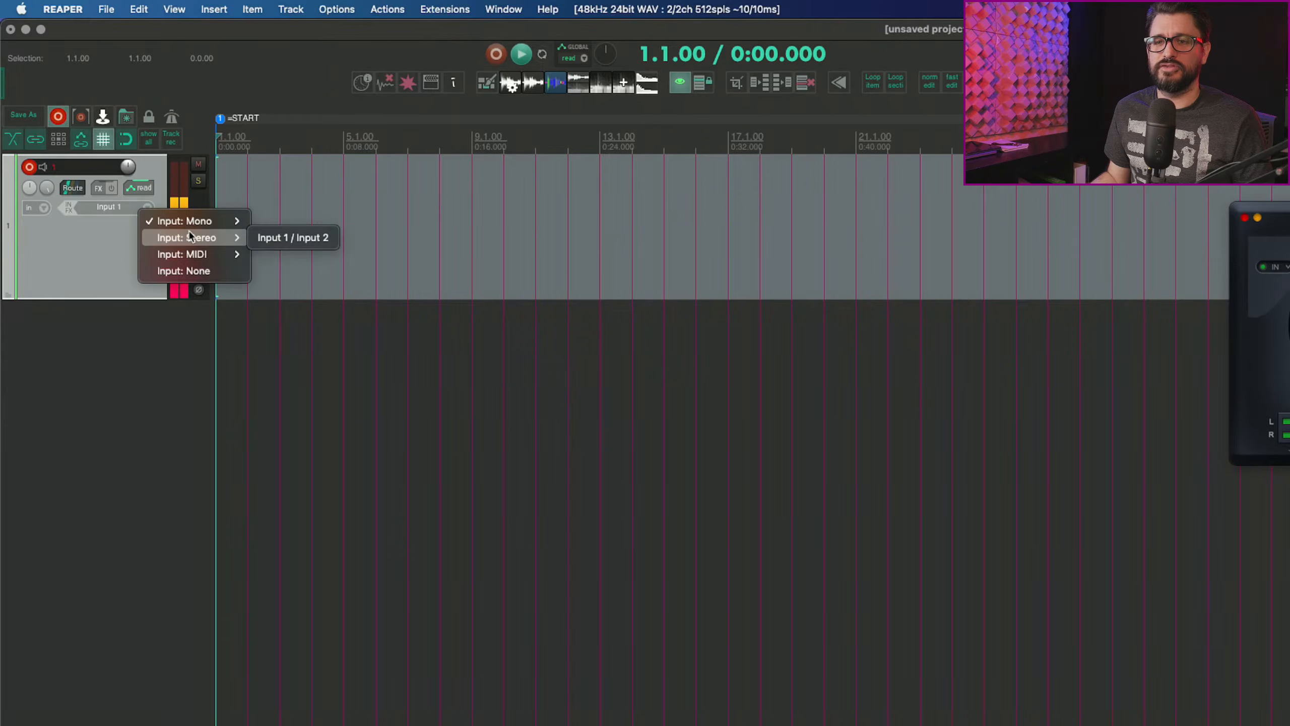
pyautogui.click(282, 237)
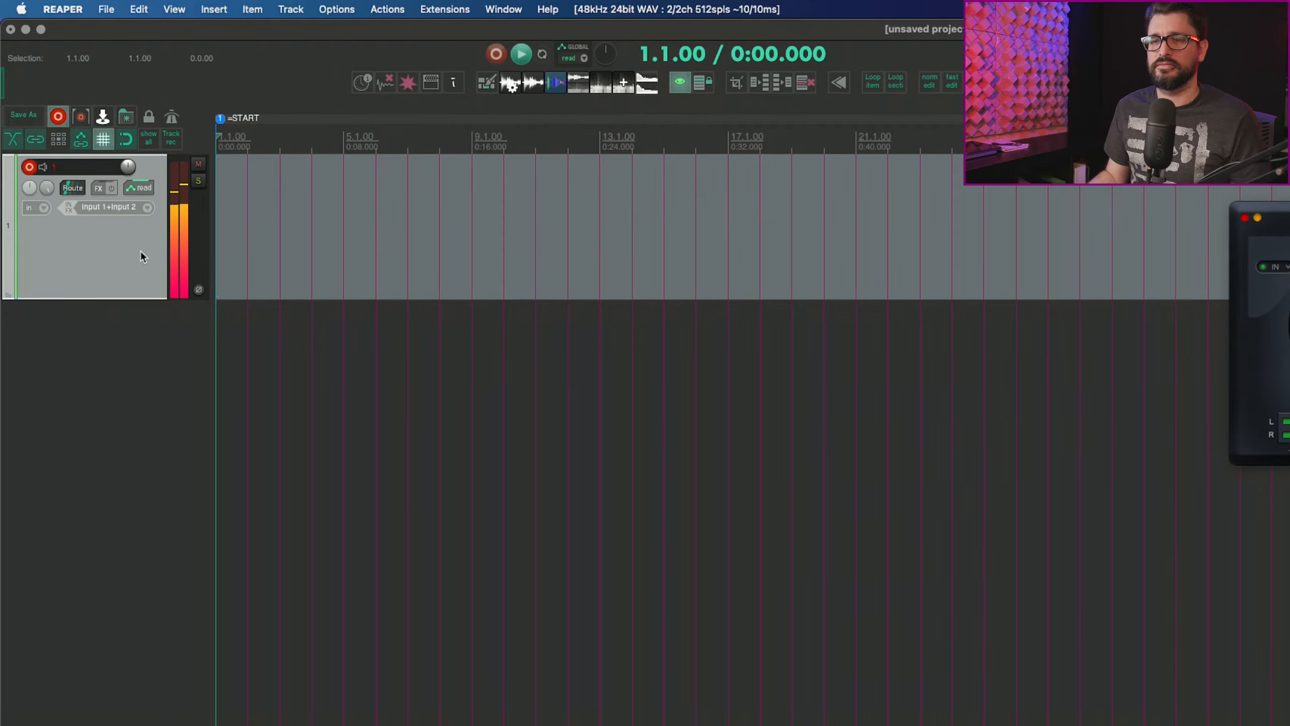
# Record about 28 seconds of the stream's audio on track 1, bringing the GroundControl Cube window into view before stopping
pyautogui.press('super+r')
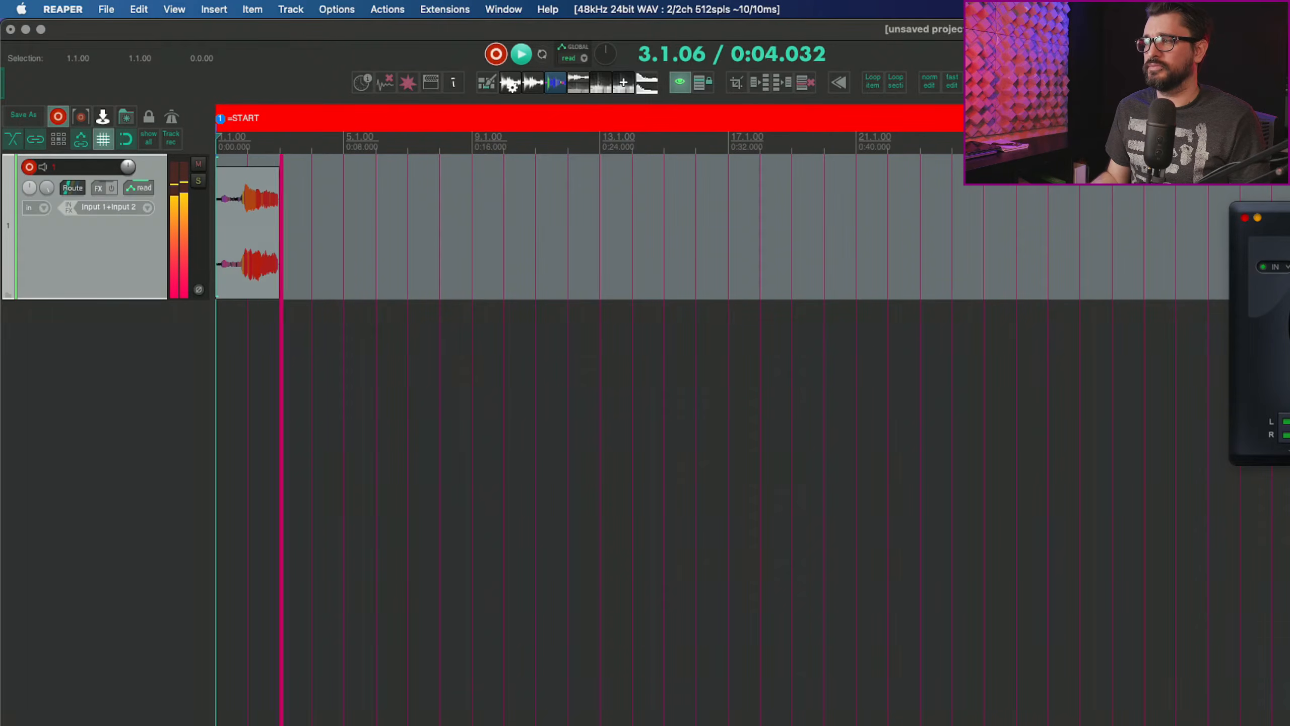
pyautogui.press('super+Tab')
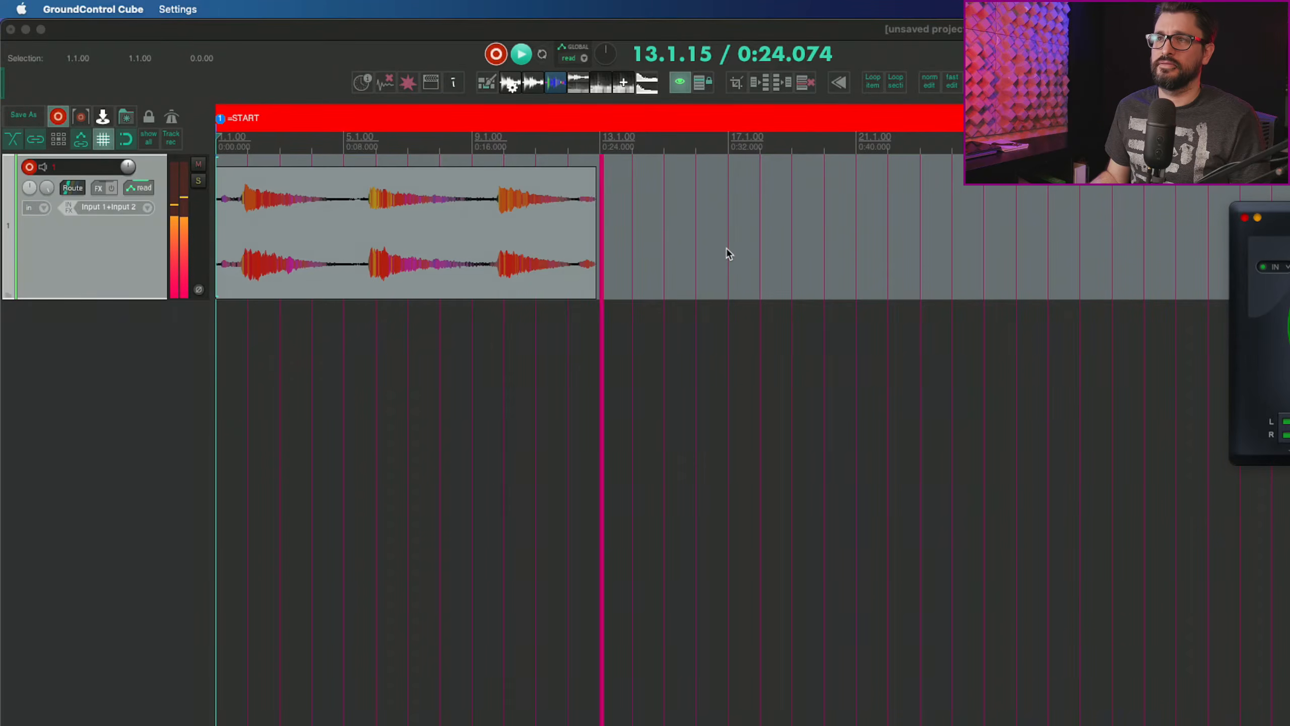
pyautogui.moveTo(1289, 232); pyautogui.dragTo(577, 307)
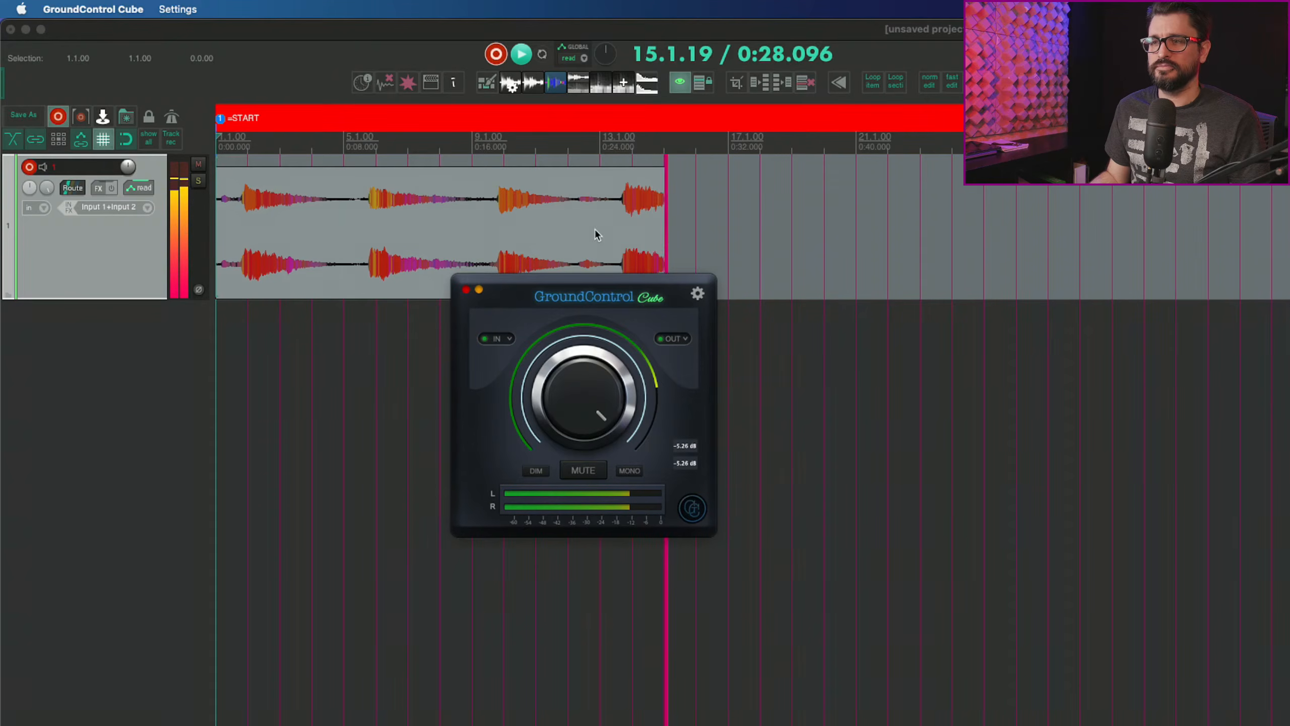
pyautogui.click(598, 236)
pyautogui.press('space')
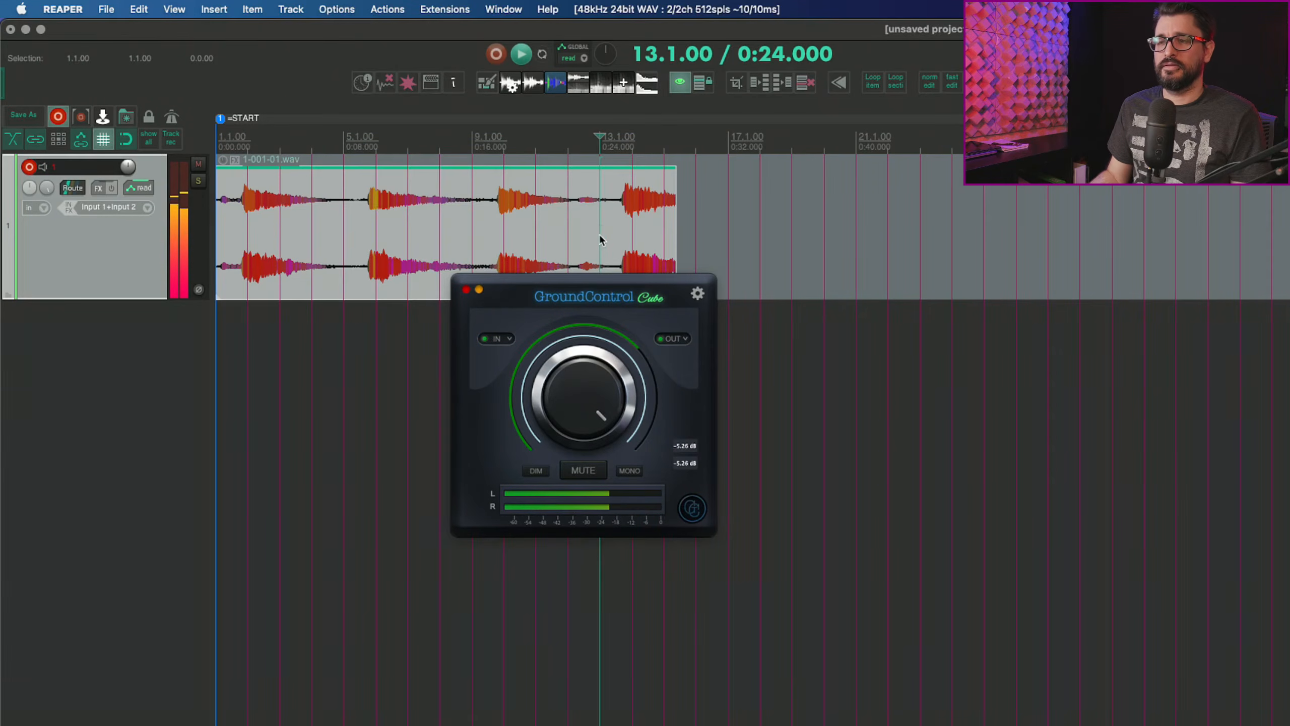
# Test GroundControl Cube's volume knob by lowering it to about half and returning it to full, with track 1 armed
pyautogui.moveTo(532, 282); pyautogui.dragTo(701, 385)
pyautogui.click(689, 280)
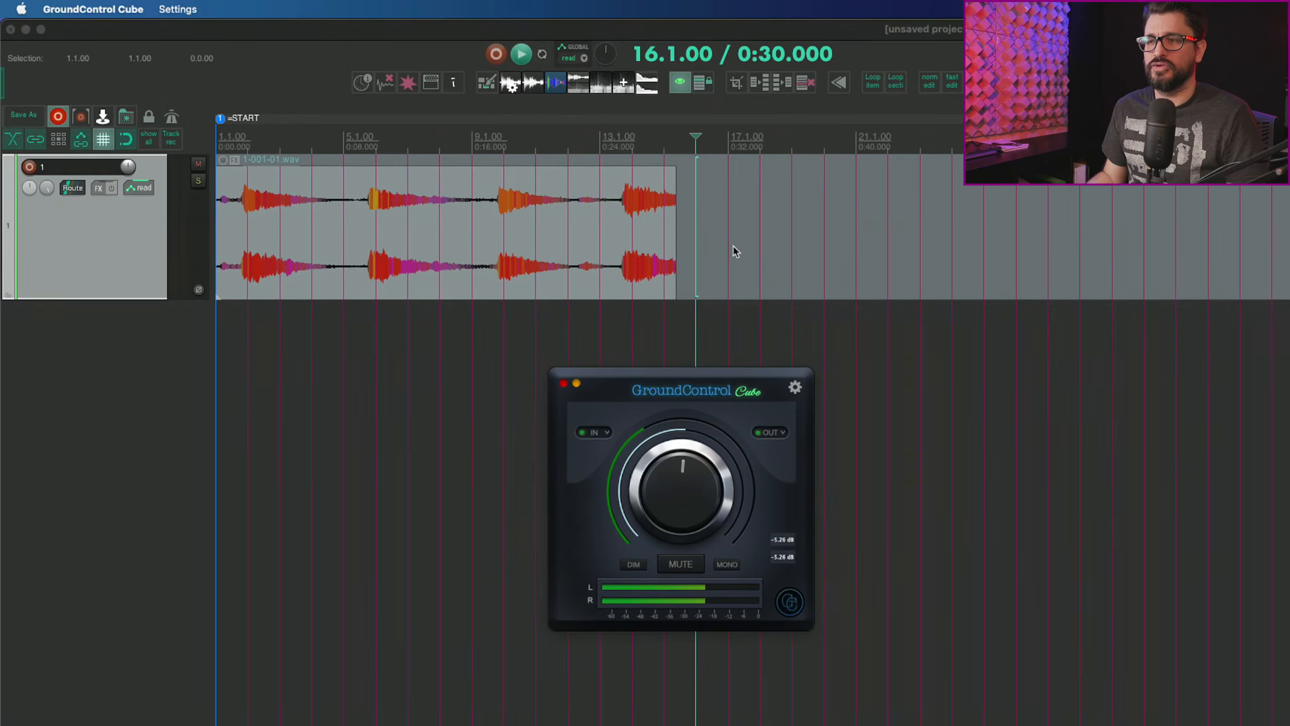
pyautogui.click(736, 251)
pyautogui.click(39, 167)
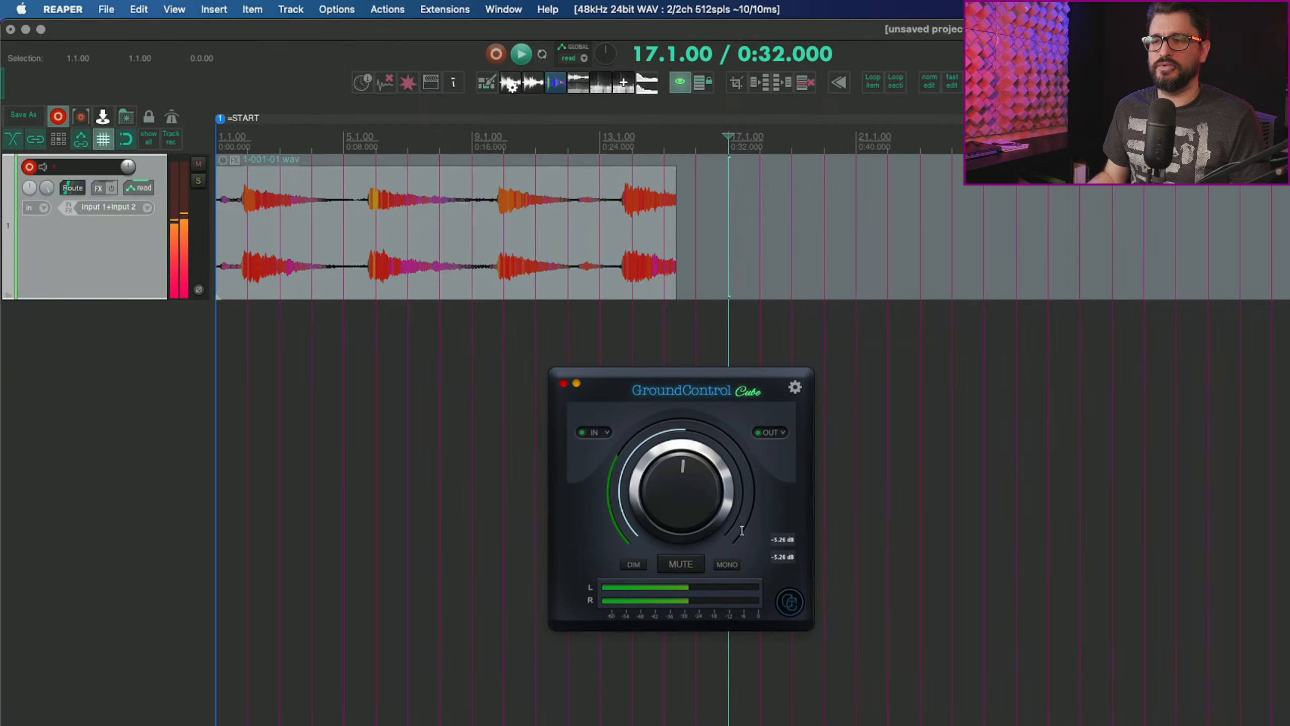
pyautogui.moveTo(742, 530); pyautogui.dragTo(685, 606)
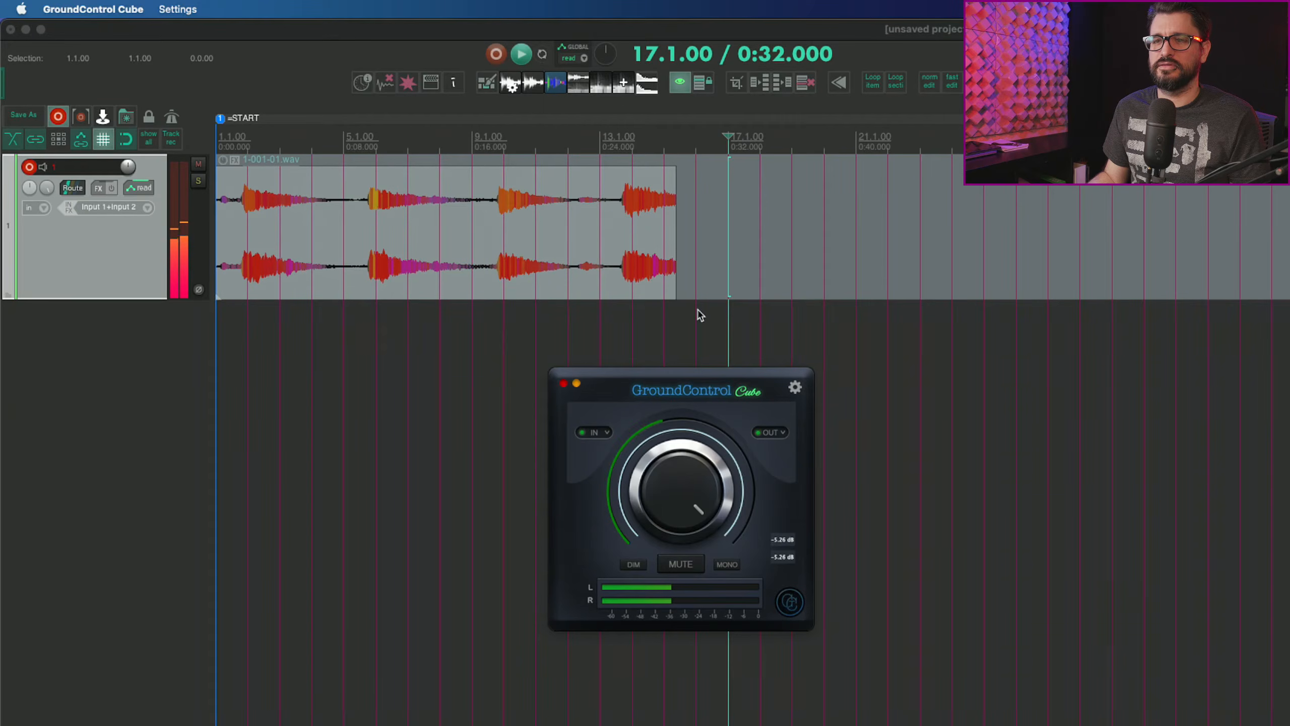
# Switch to Streamlabs OBS and check in the audio settings that Mic/Auxiliary Device 3 uses GroundControl 2ch
pyautogui.click(733, 351)
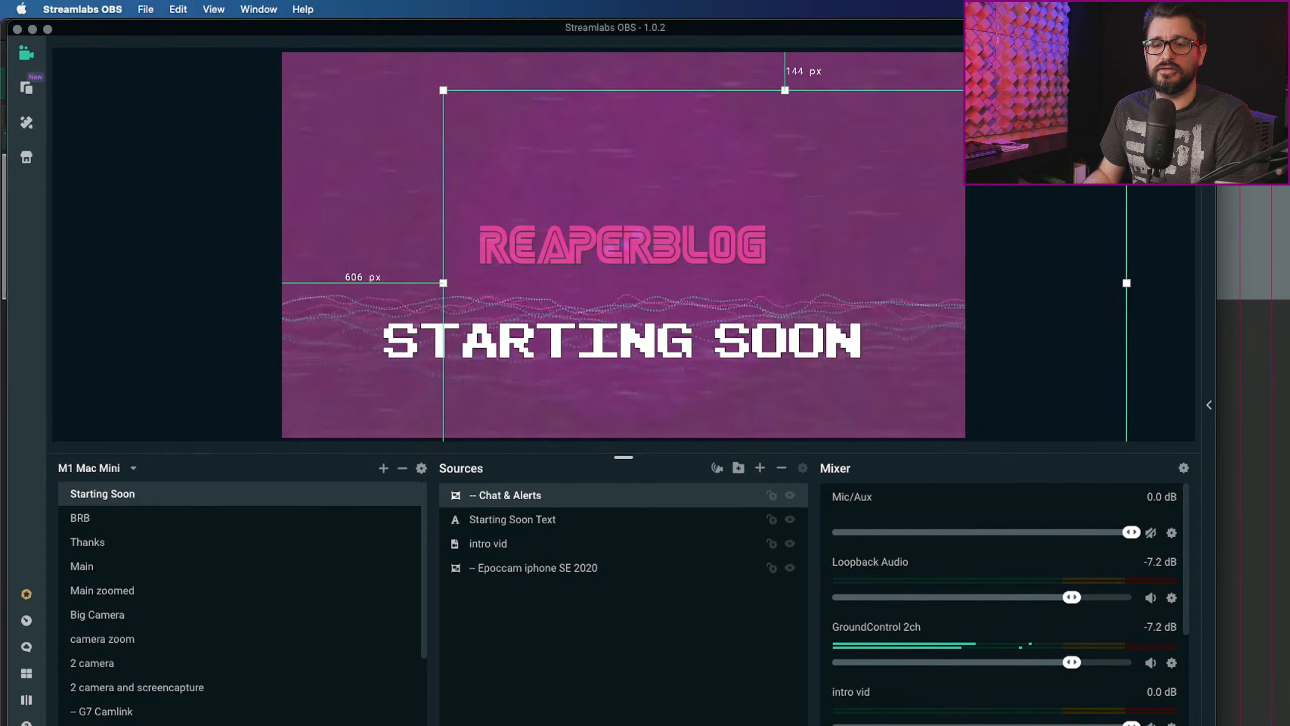
pyautogui.click(26, 725)
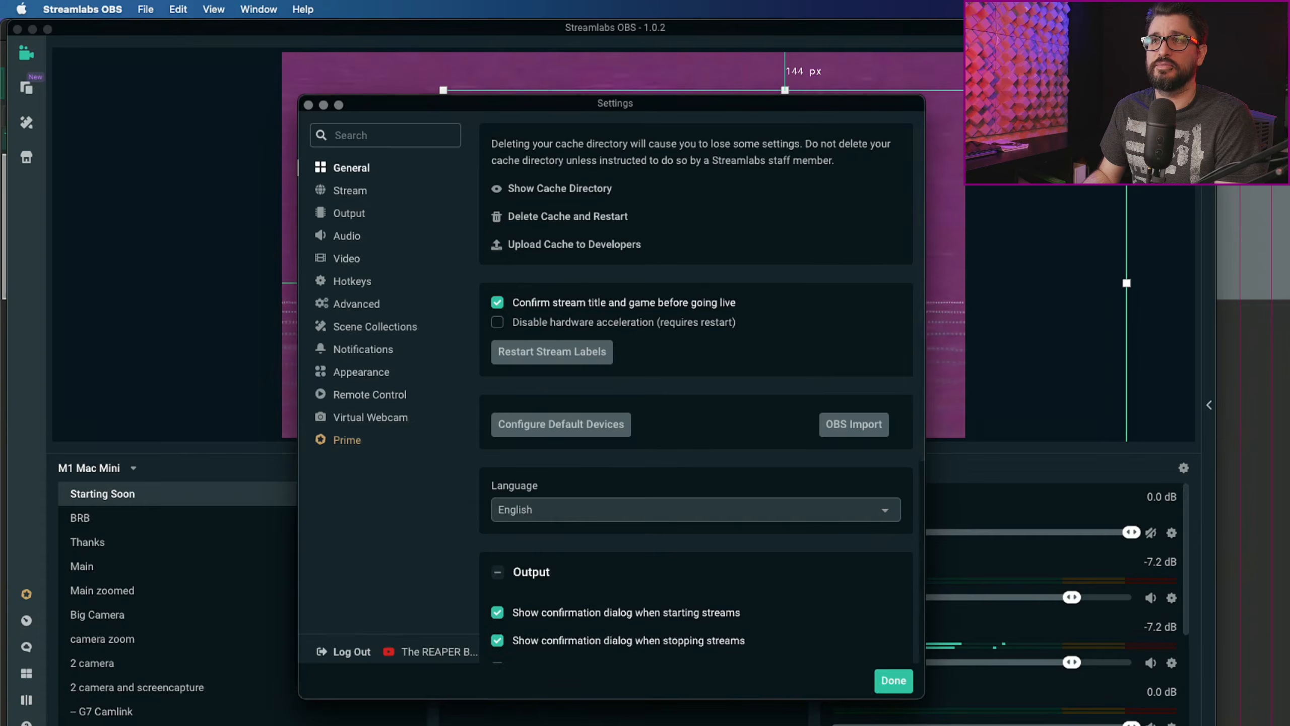
pyautogui.click(347, 258)
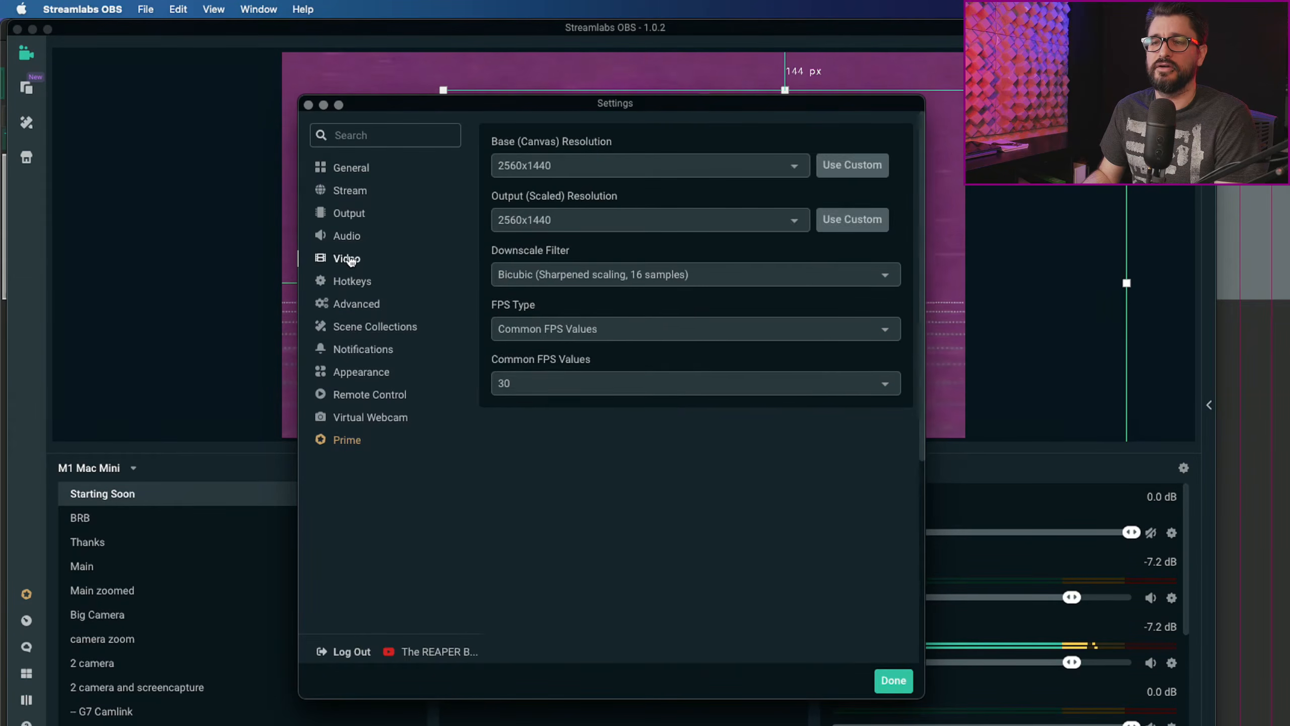
pyautogui.click(437, 234)
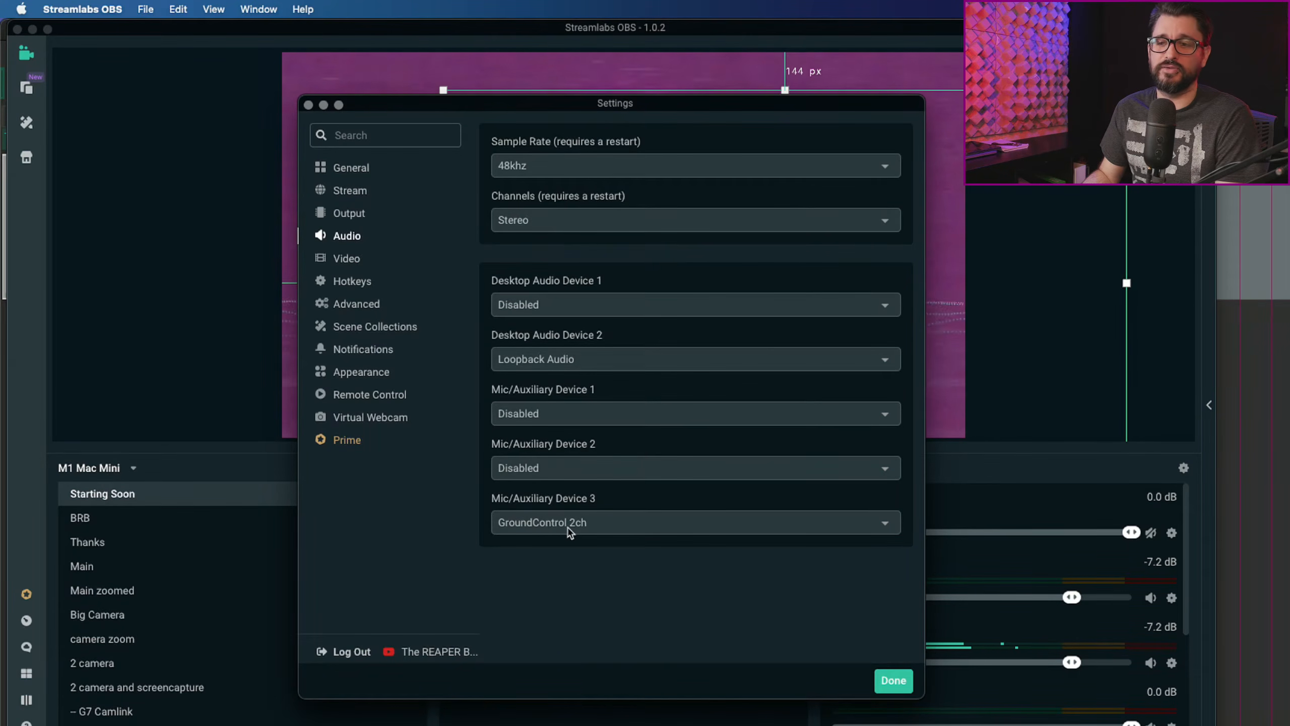
pyautogui.click(570, 529)
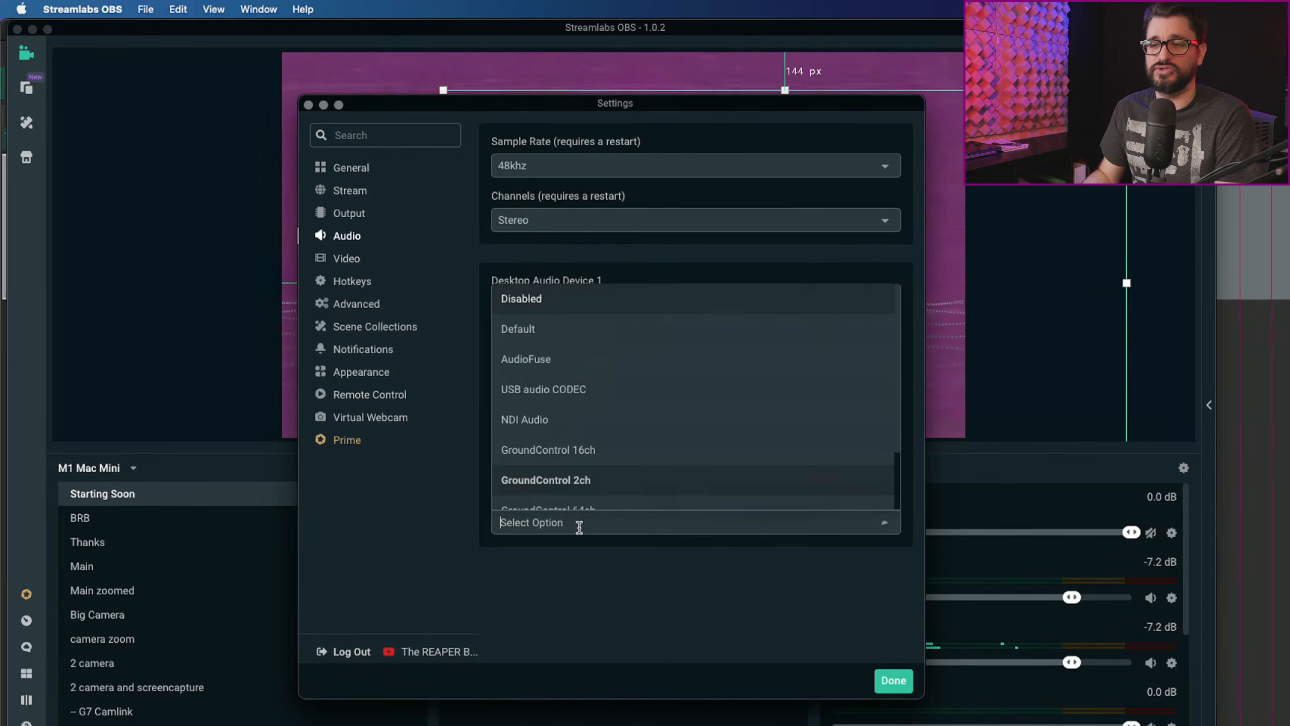
pyautogui.click(635, 582)
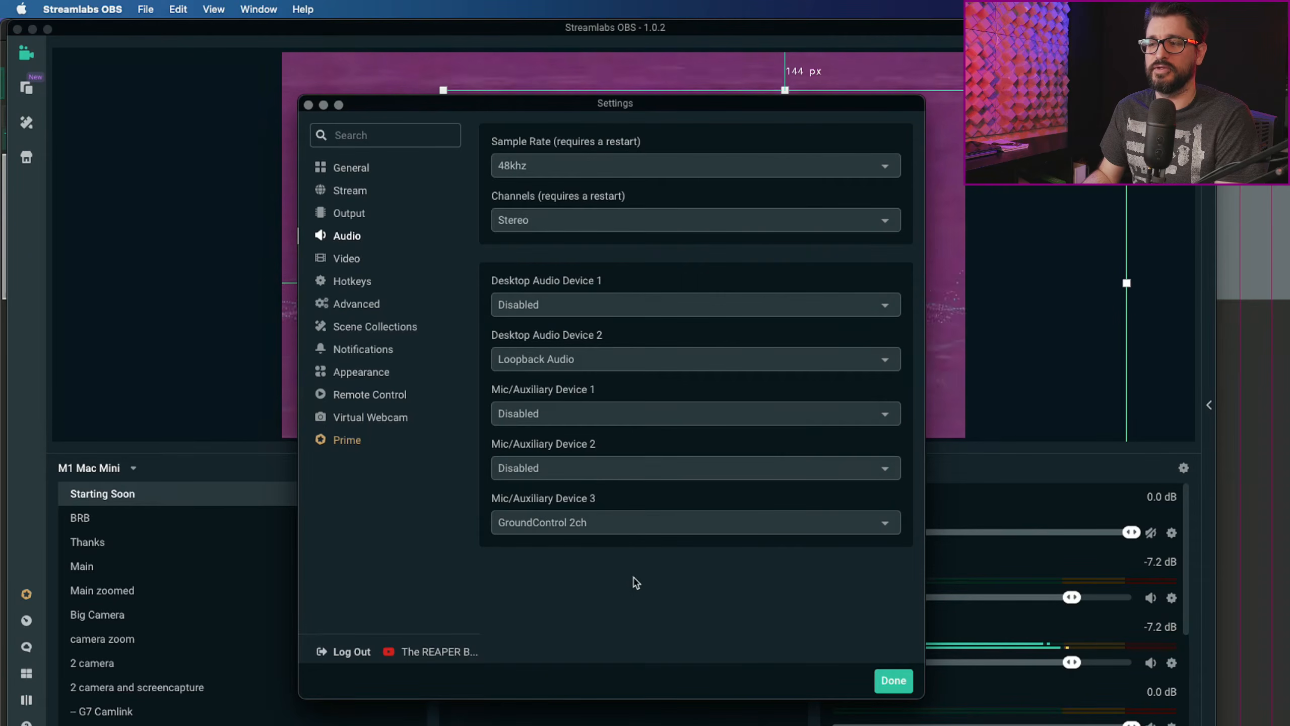
pyautogui.click(894, 680)
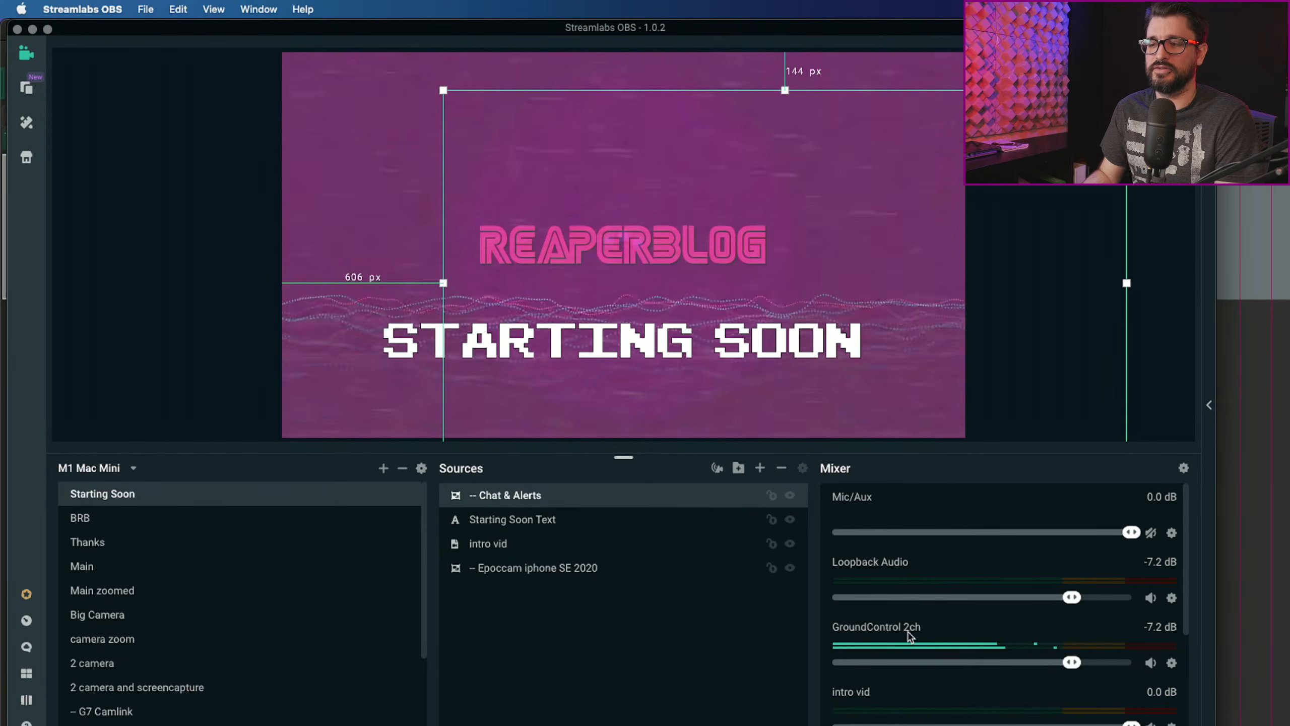
# View the GroundControl 2ch source's options in the mixer, including Filters, and open the mixer's audio settings
pyautogui.scroll(-2, 908, 635)
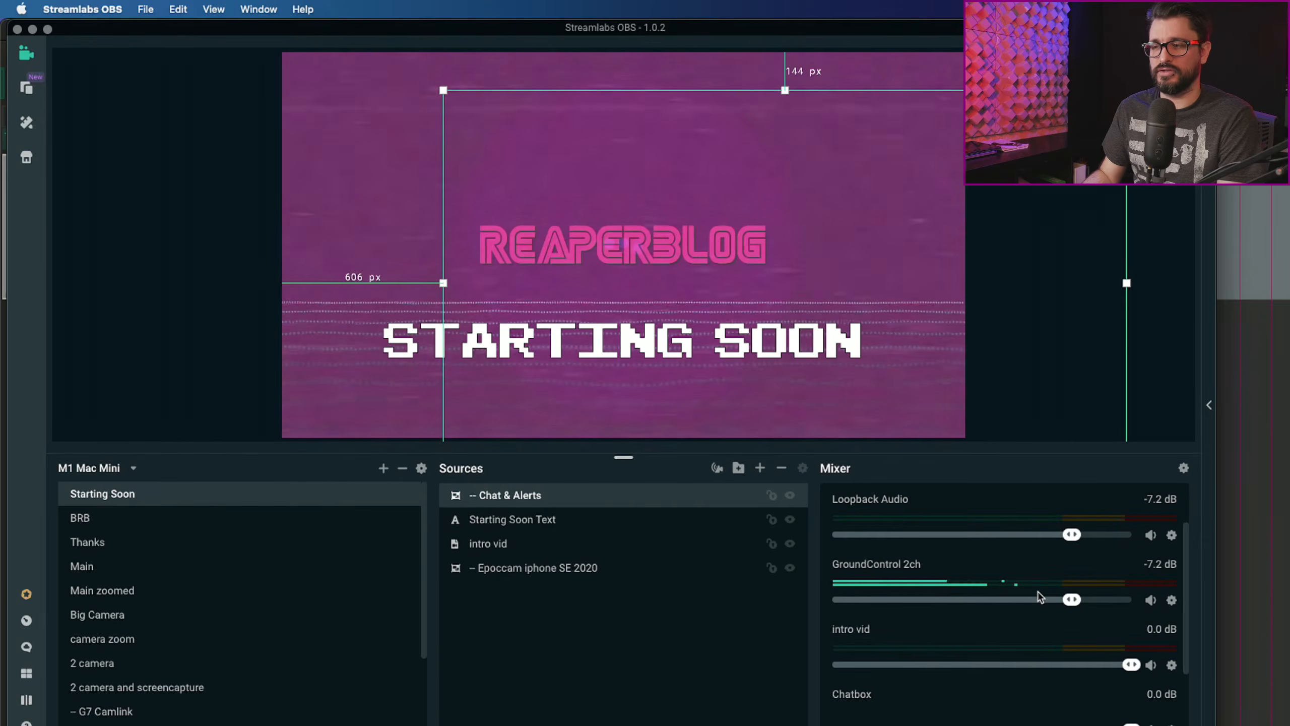
pyautogui.click(1172, 600)
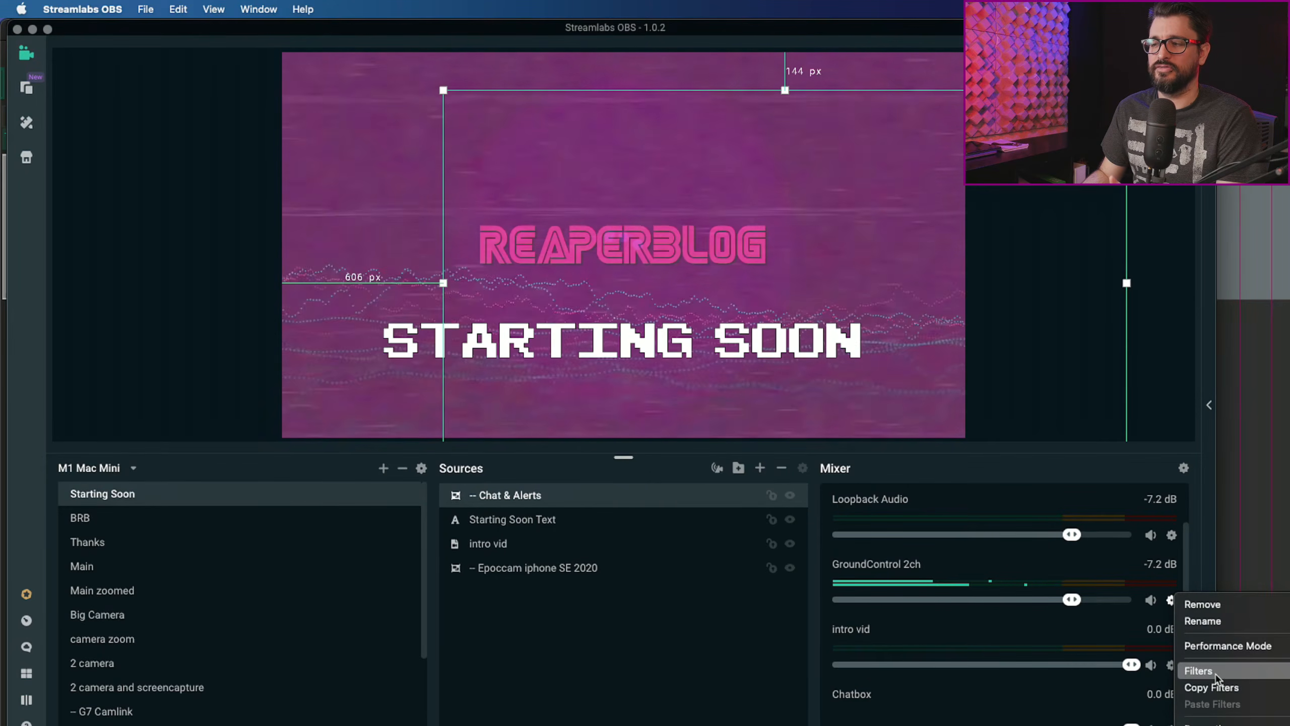
pyautogui.click(1183, 468)
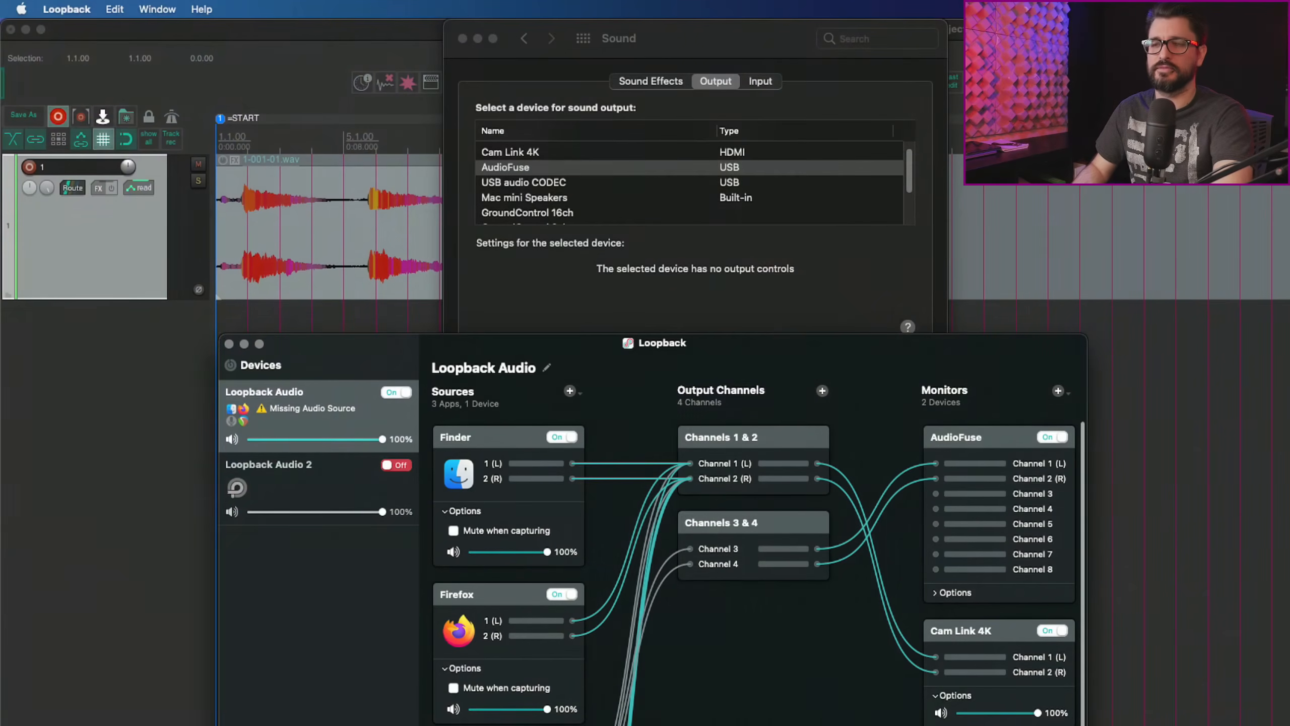
# Switch to Loopback and examine the Loopback Audio device's sources, output channels and monitors, including which sources can be added
pyautogui.moveTo(663, 343); pyautogui.dragTo(506, 63)
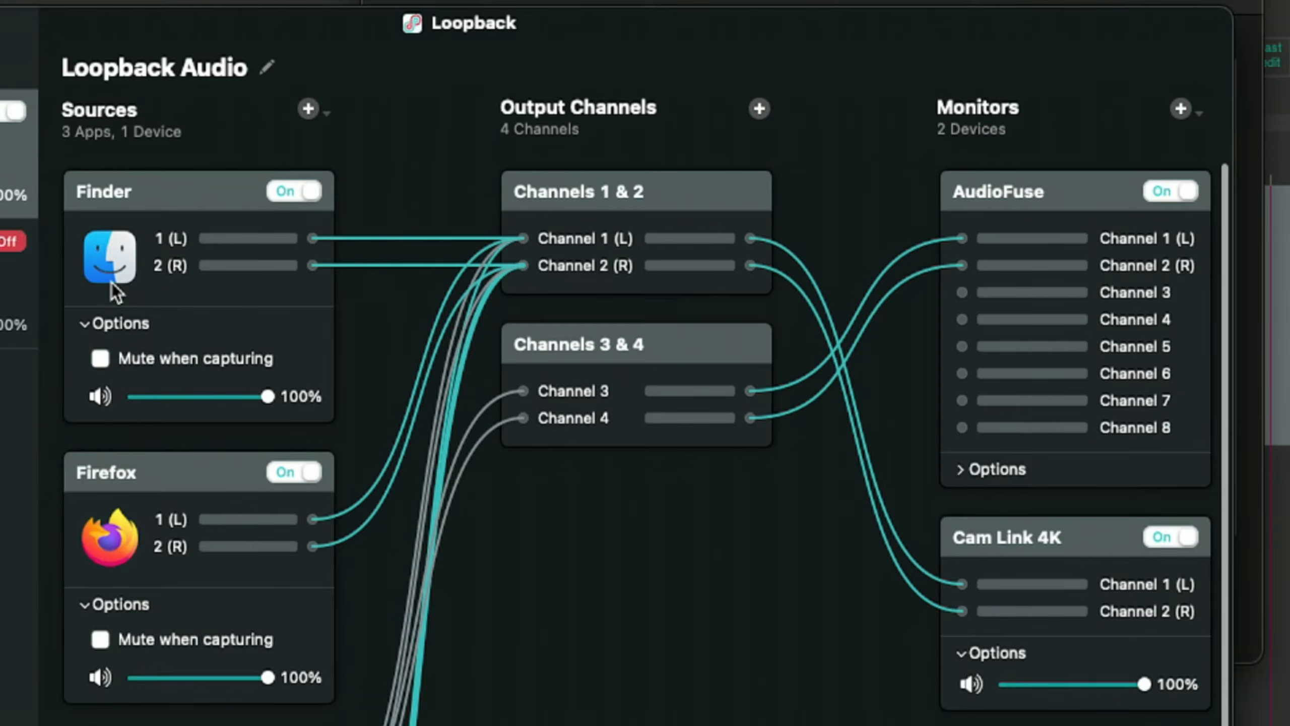
pyautogui.scroll(-1, 288, 591)
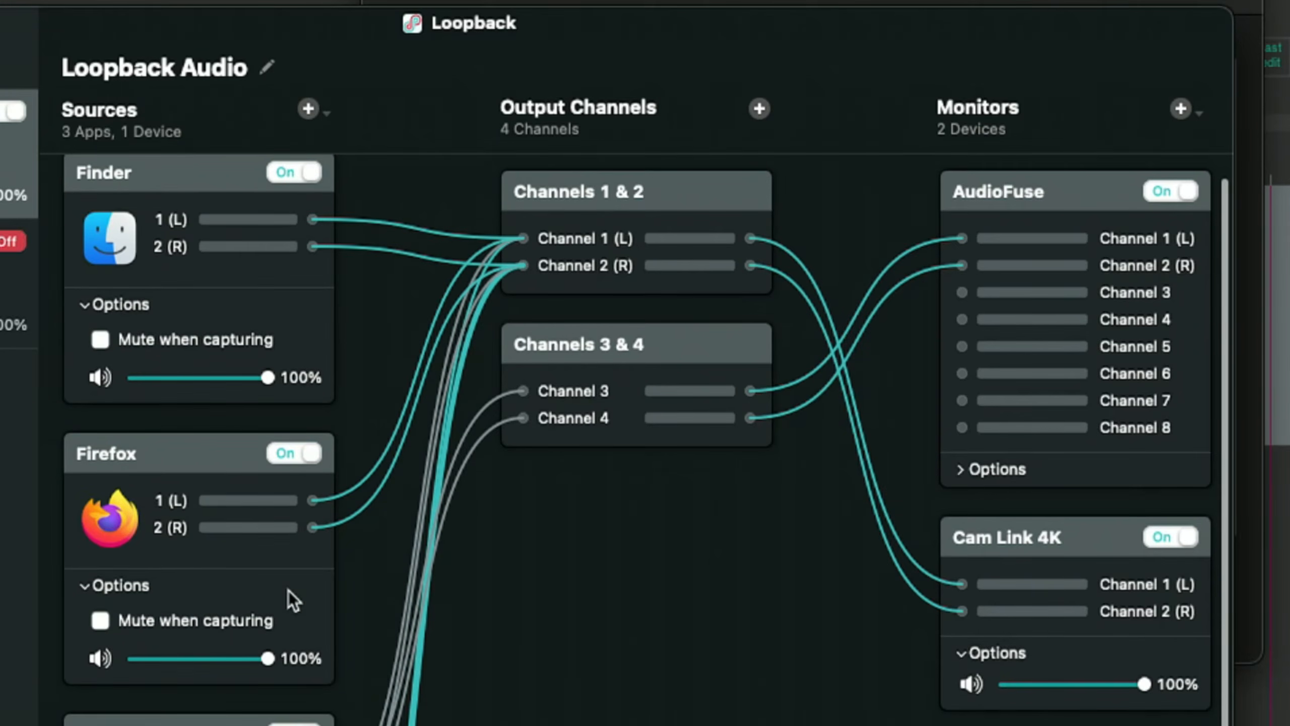
pyautogui.scroll(-10, 198, 437)
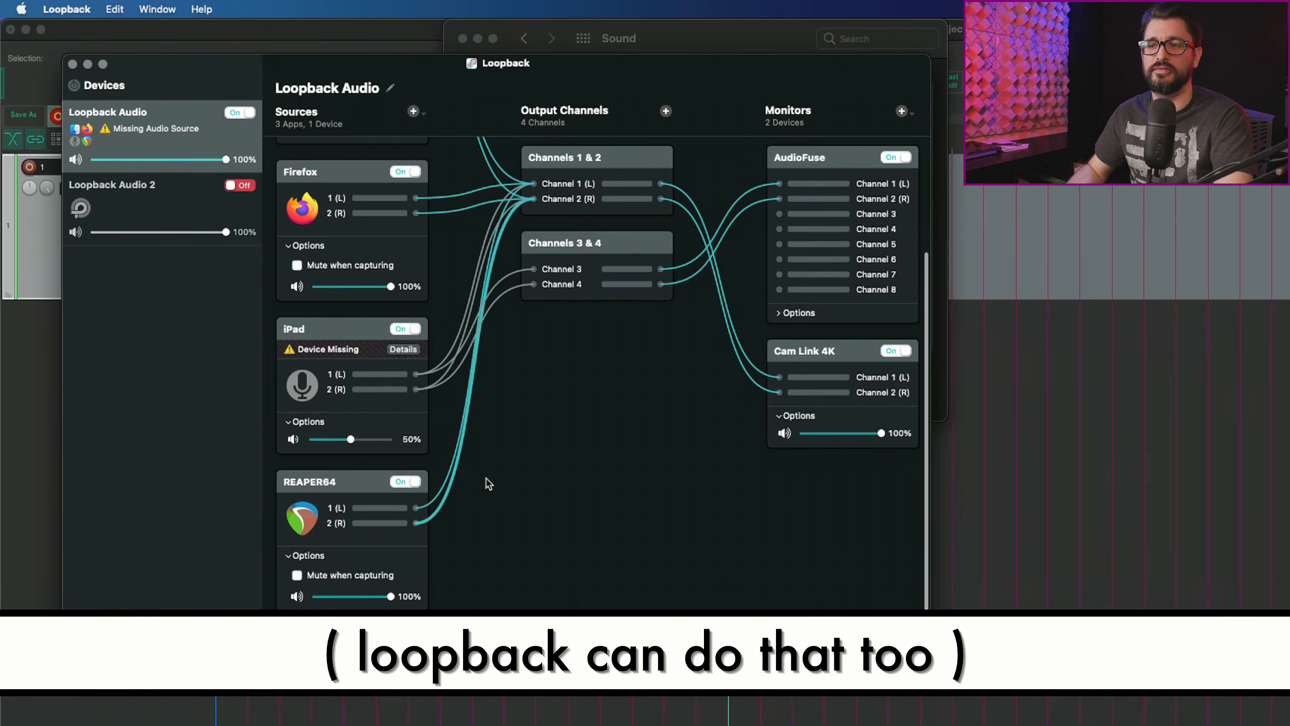
pyautogui.scroll(2, 488, 482)
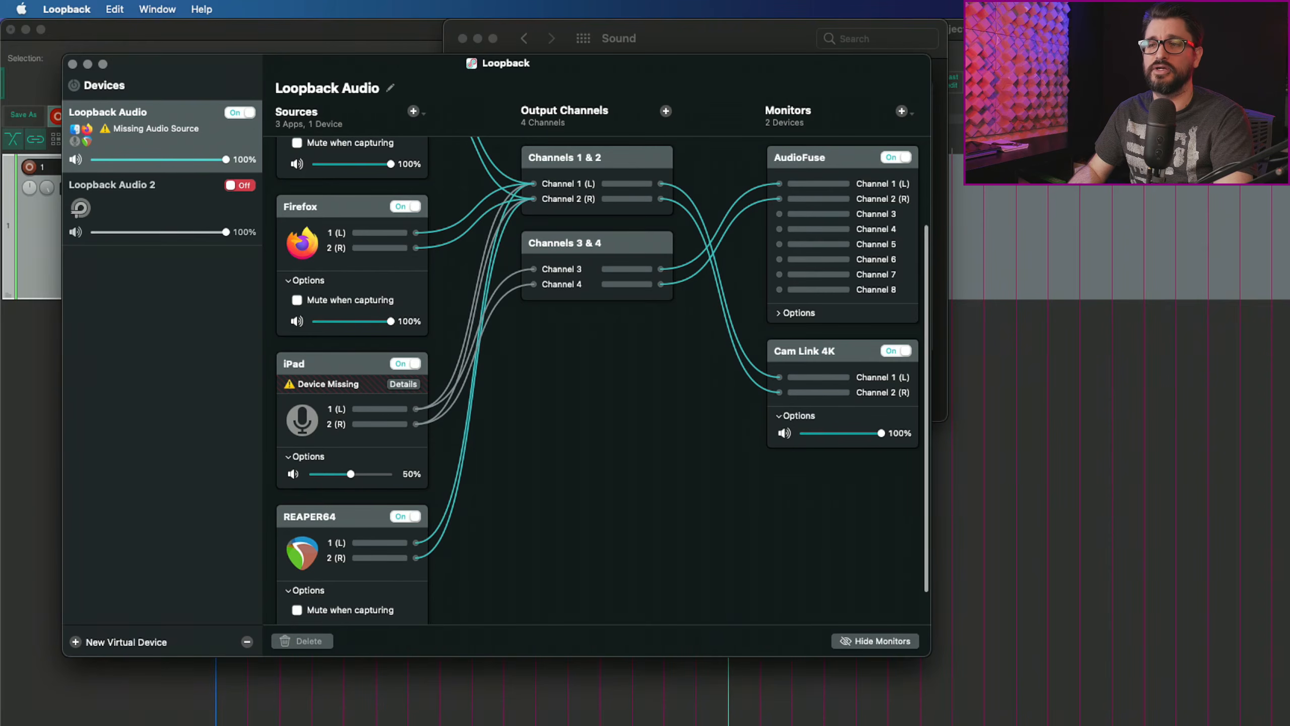
pyautogui.scroll(6, 635, 426)
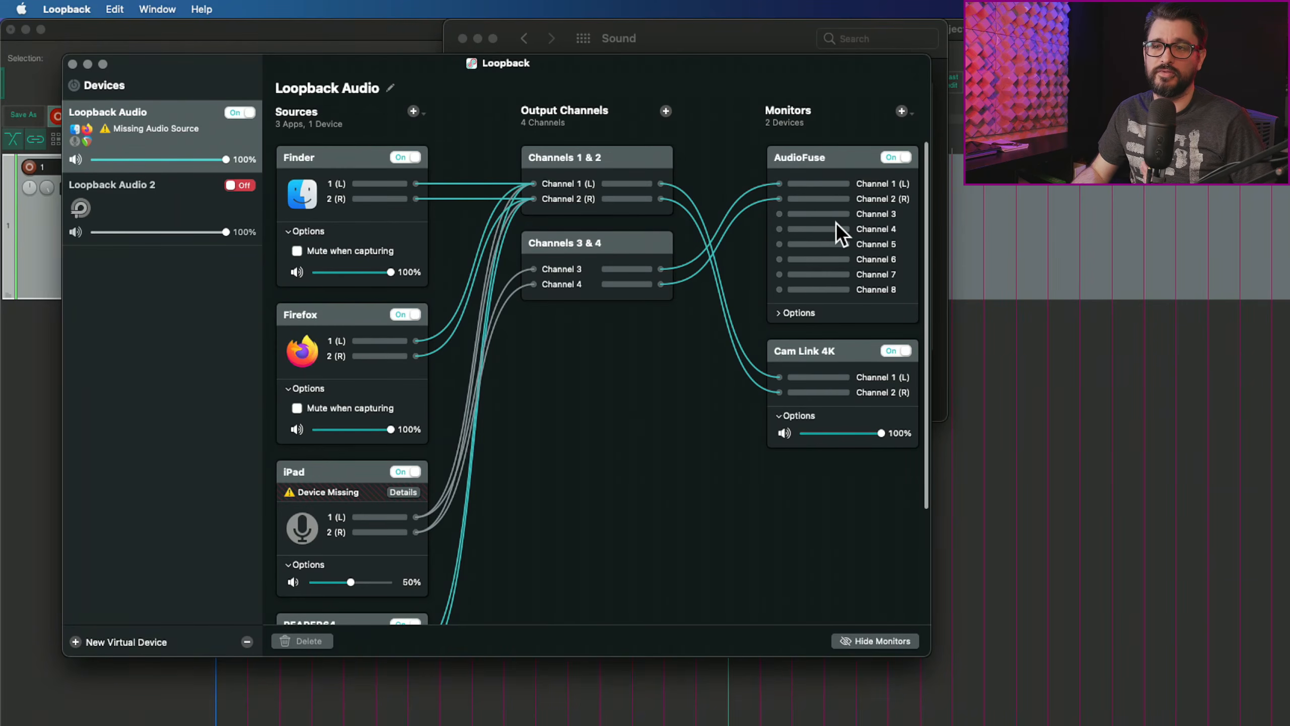
pyautogui.click(415, 111)
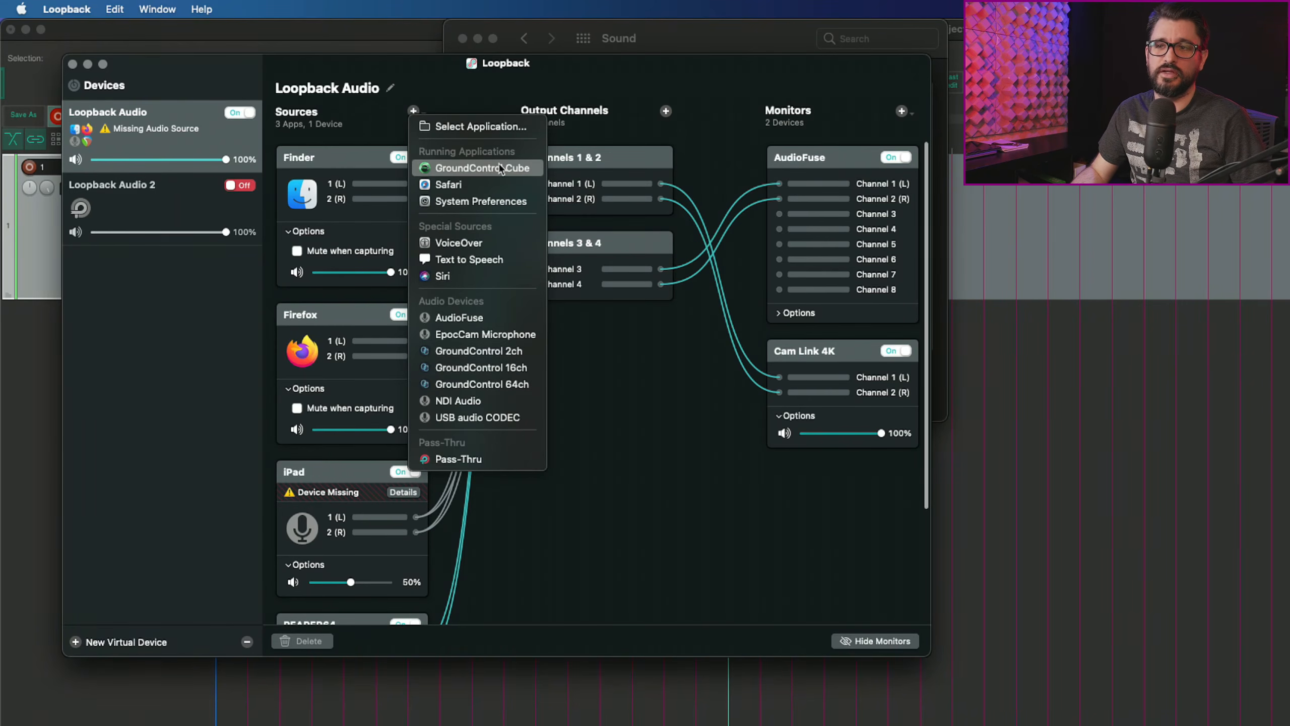
pyautogui.click(628, 414)
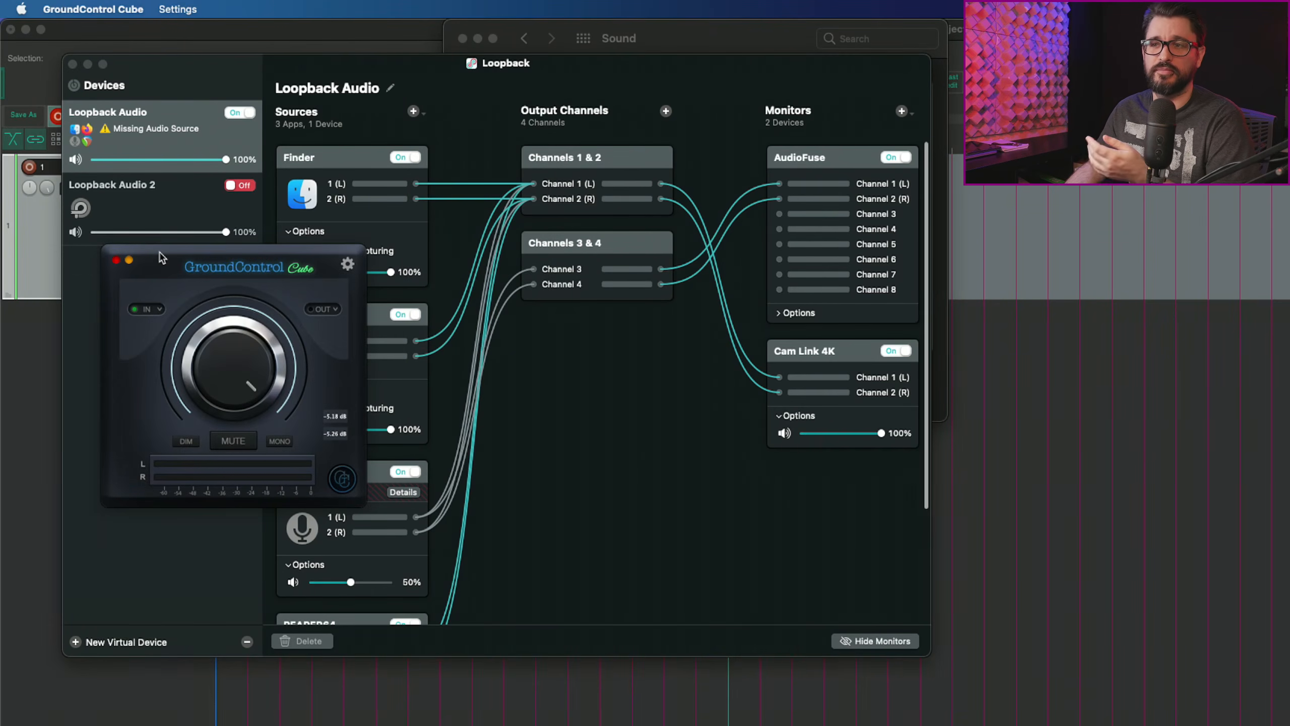